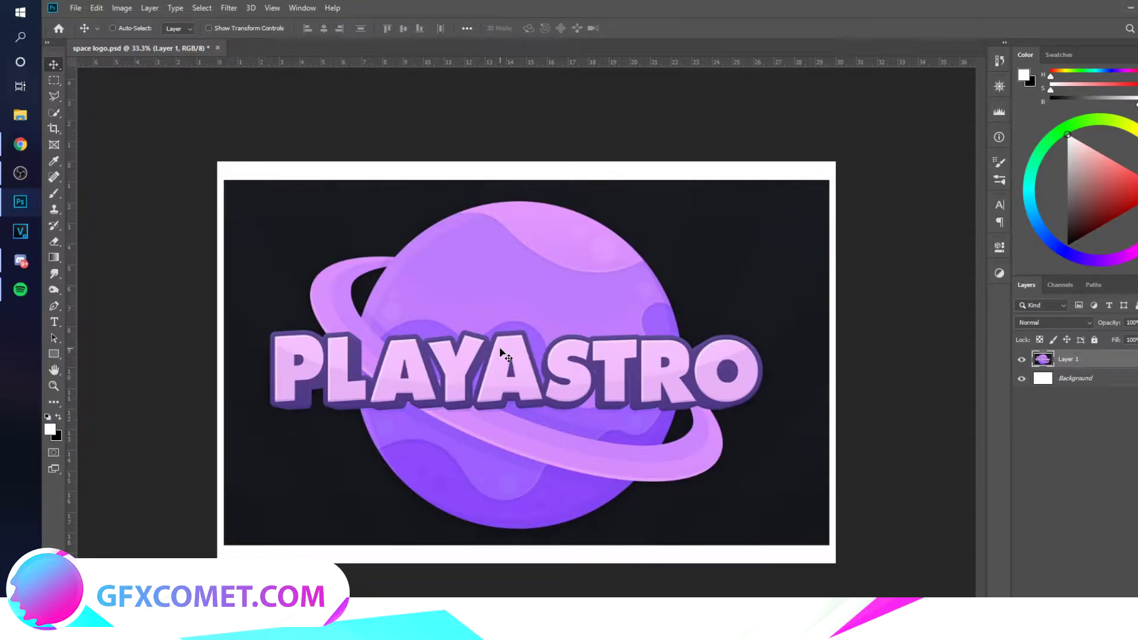
- Fill the Background layer with a near-black gray at about 9% brightness
click(1067, 378)
click(53, 161)
click(49, 430)
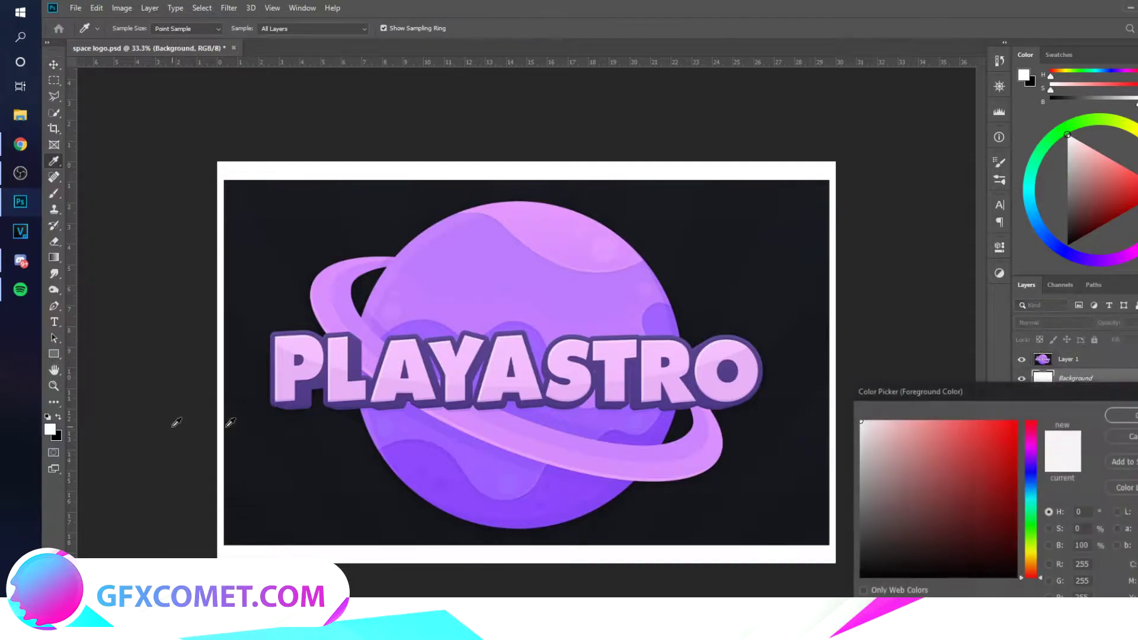
drag(895, 562, 850, 565)
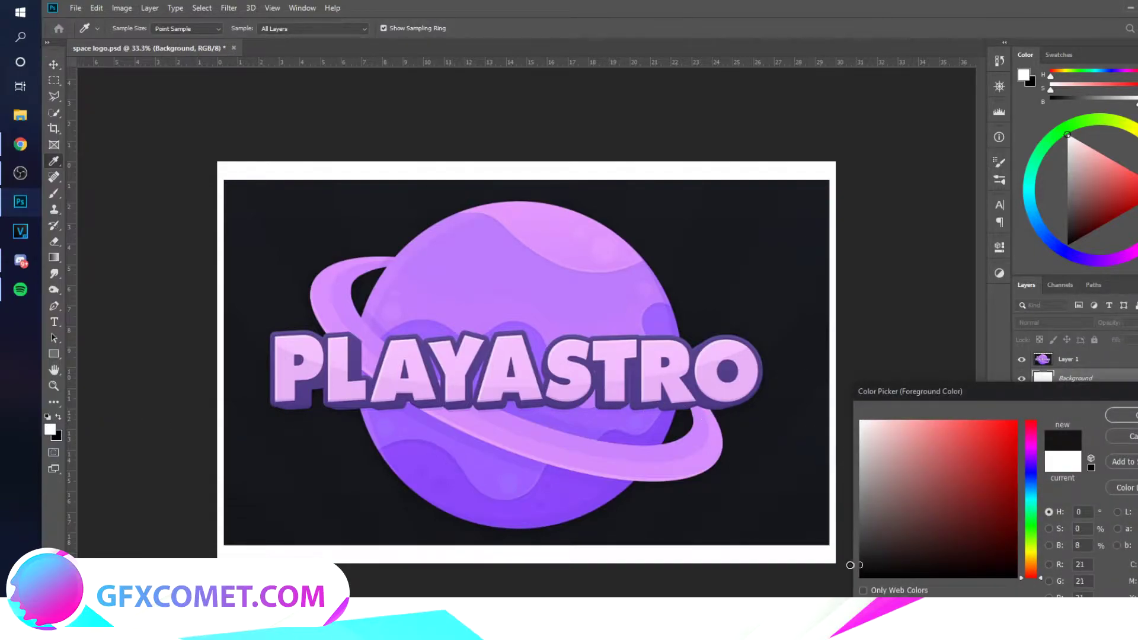
click(1127, 416)
key(v)
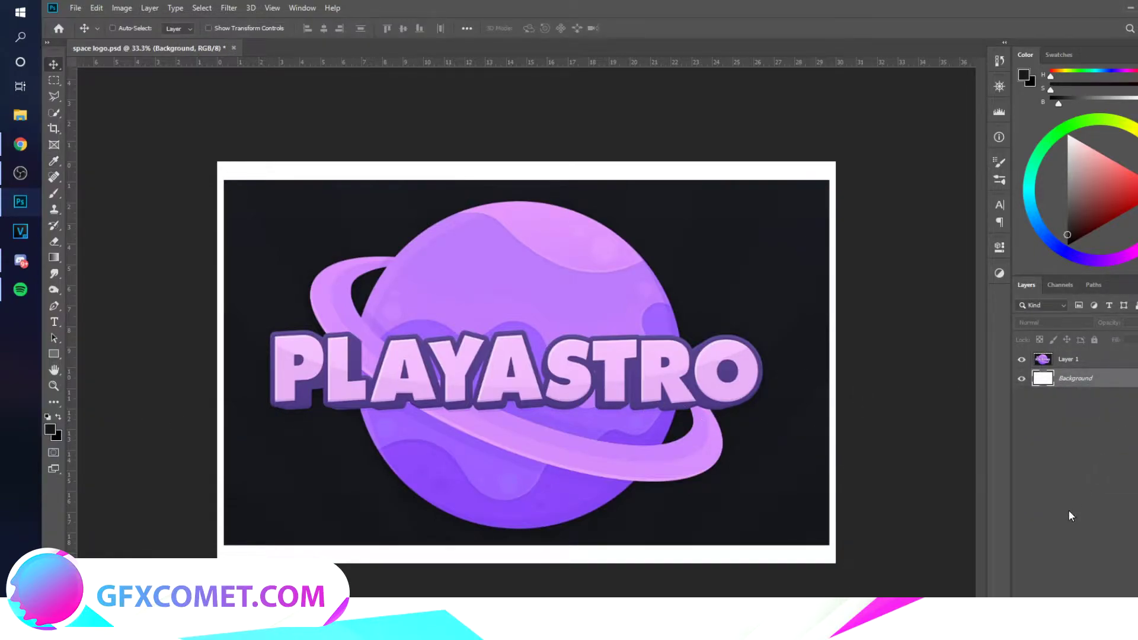
key(alt+BackSpace)
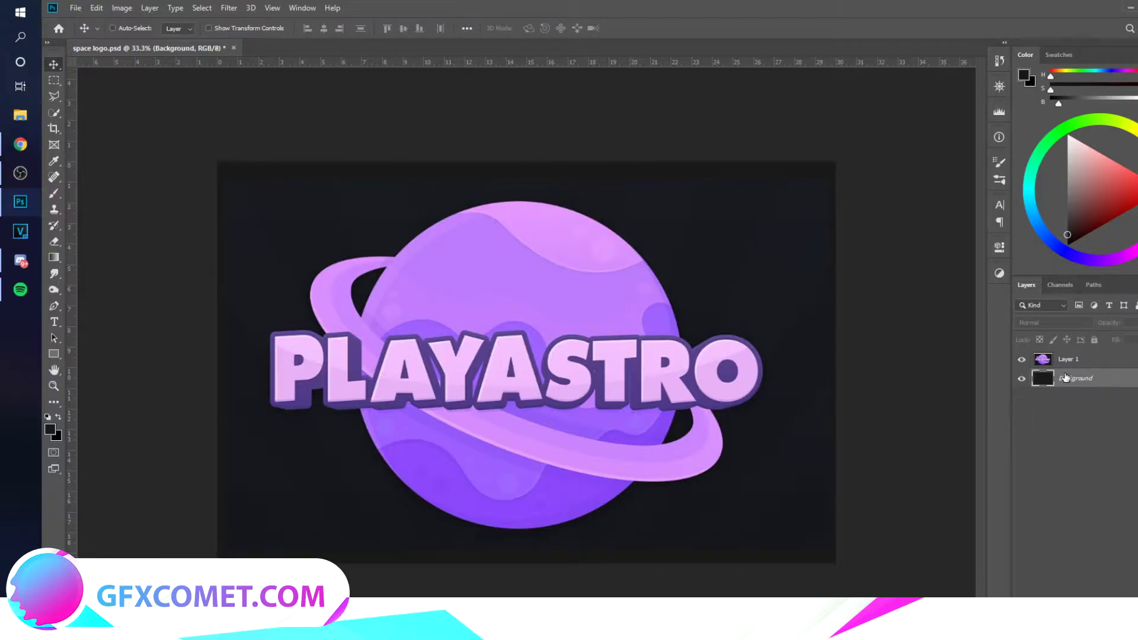
- Draw a circle about 1644 px wide on the canvas's right side and shift the reference logo layer to the left
click(1035, 358)
click(54, 354)
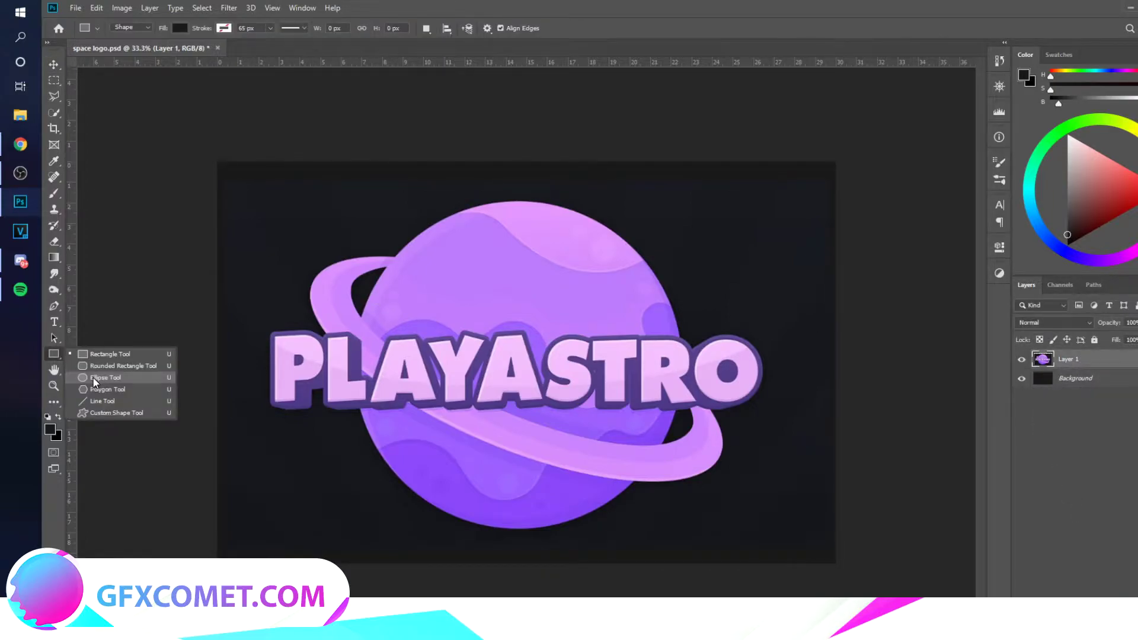
click(93, 380)
drag(517, 373, 678, 203)
key(v)
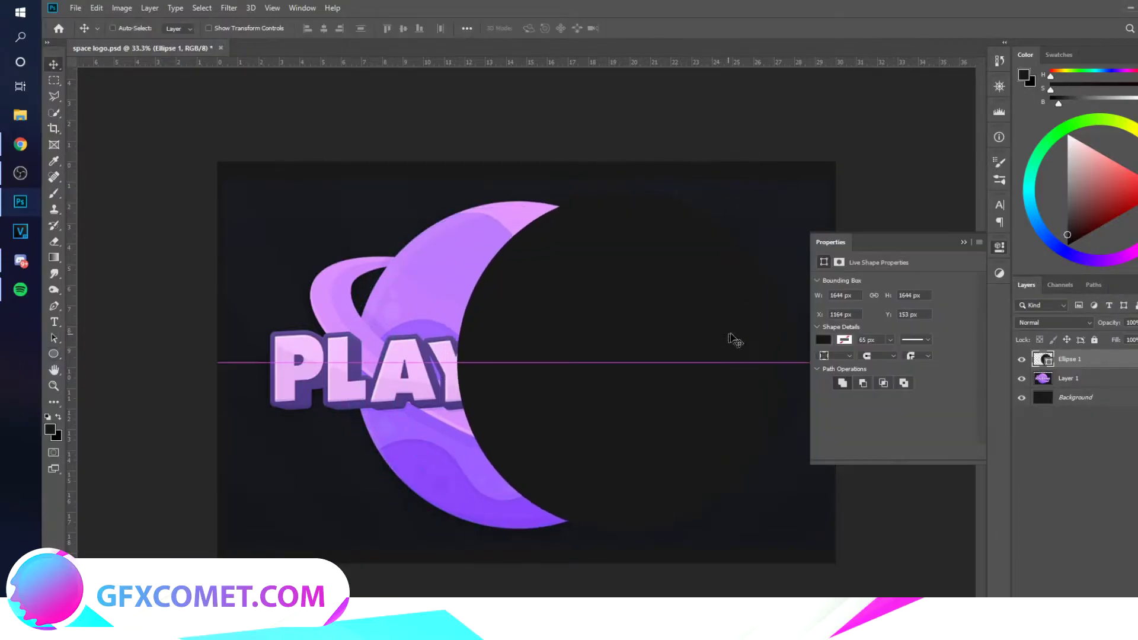
click(965, 243)
drag(787, 304, 801, 304)
click(1067, 378)
drag(731, 343, 587, 339)
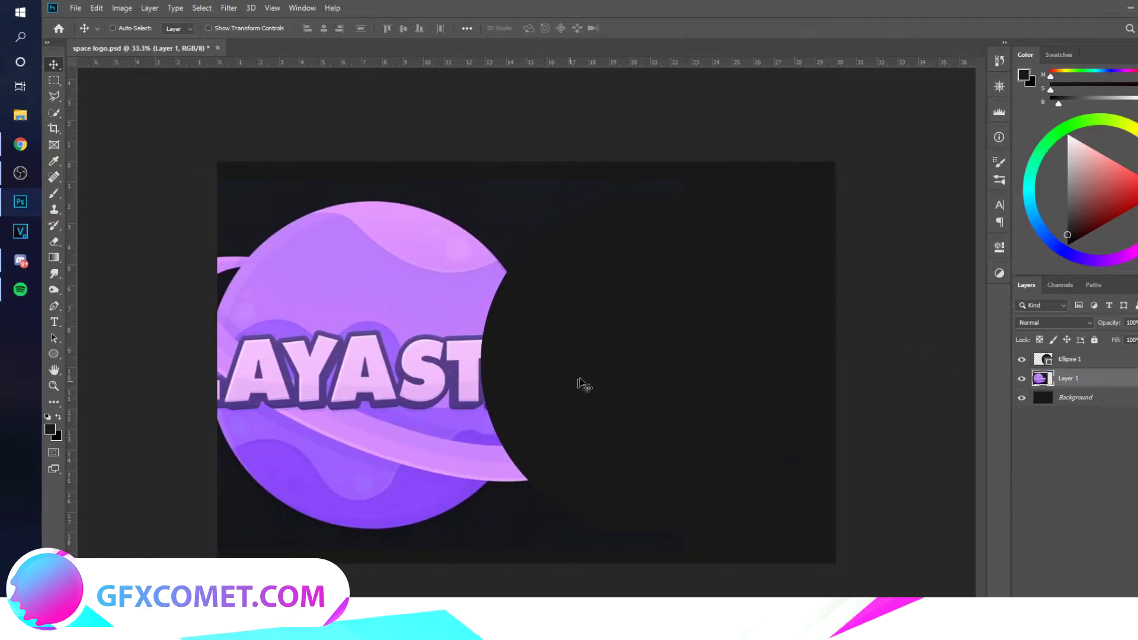
- Recolor the circle to a sky blue of about RGB 30, 182, 238
double_click(1043, 360)
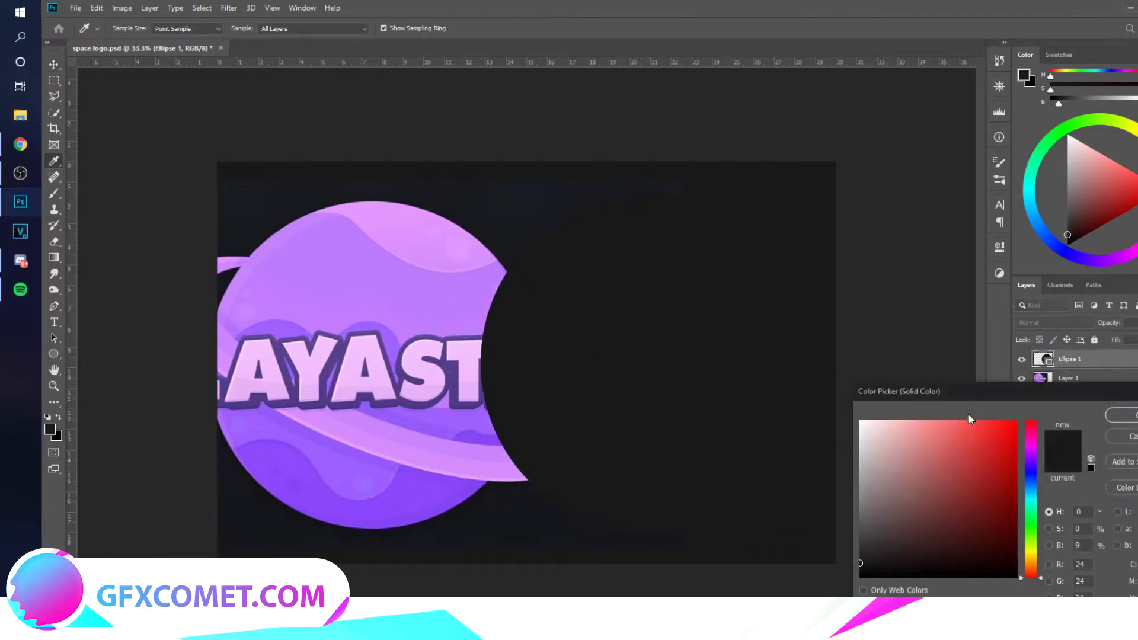
drag(1030, 503, 1032, 493)
drag(1010, 428, 1007, 384)
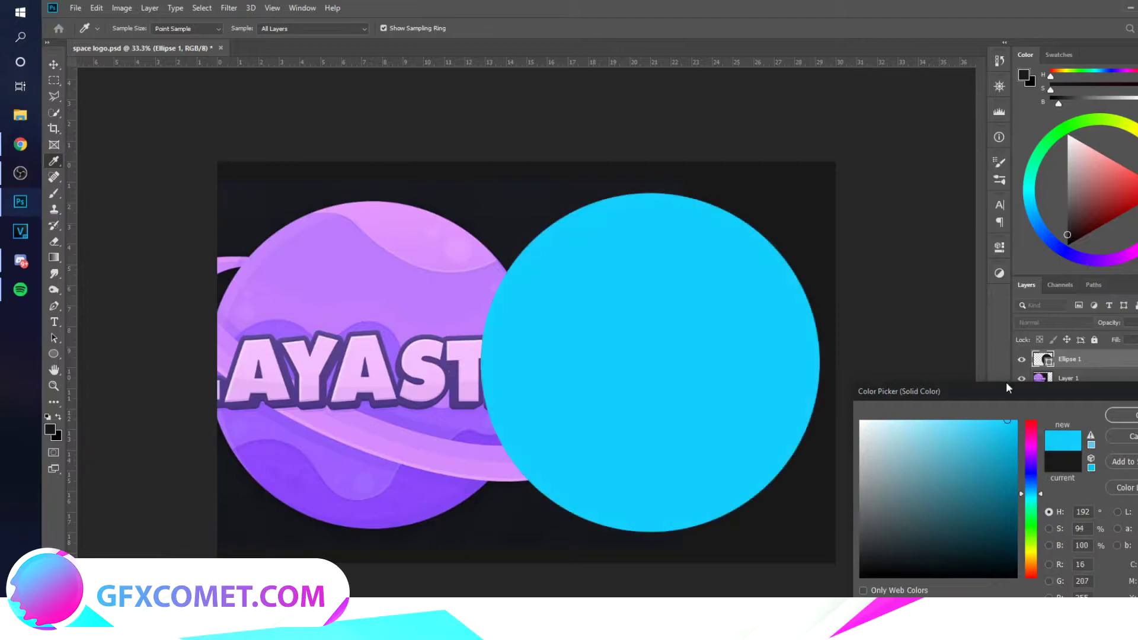
click(998, 431)
click(1034, 492)
click(1122, 415)
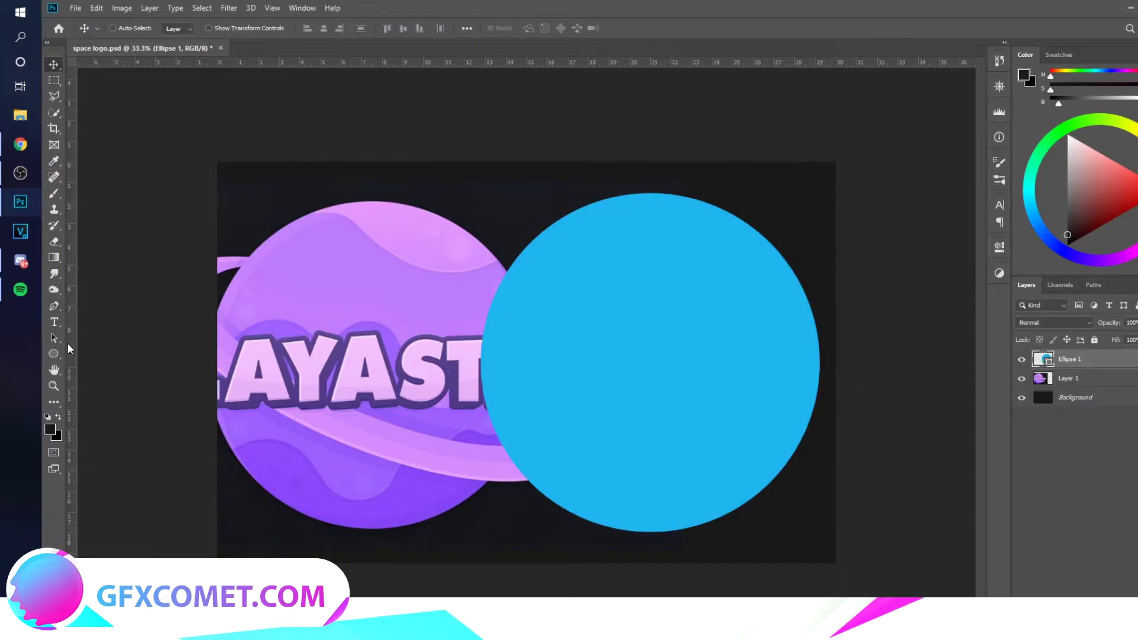
- Draw a closed Pen path with a wavy lower edge across the circle's upper part and convert it to a shape
click(54, 306)
key(ctrl+shift+alt+n)
click(522, 225)
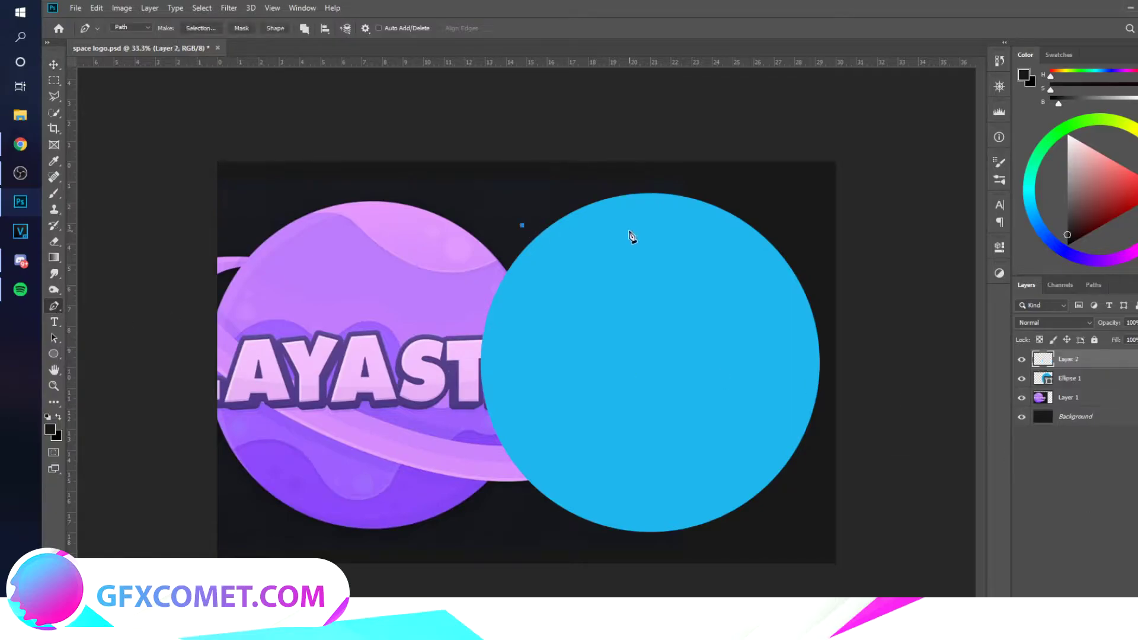
drag(629, 232, 786, 284)
drag(866, 286, 887, 301)
click(833, 192)
click(704, 160)
click(596, 172)
click(521, 225)
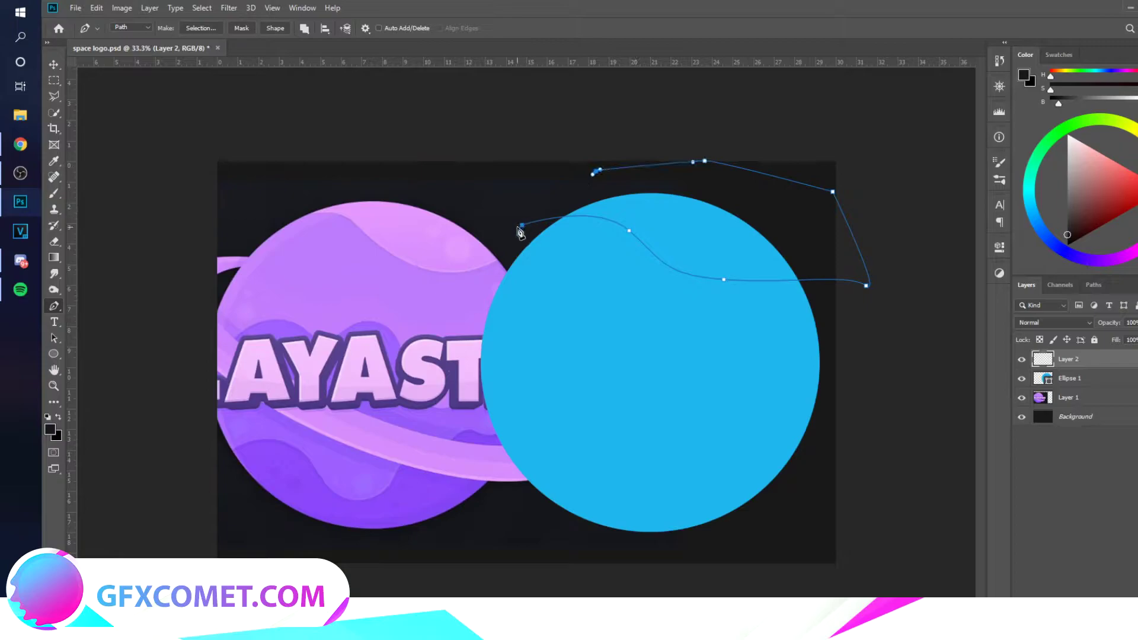
click(275, 28)
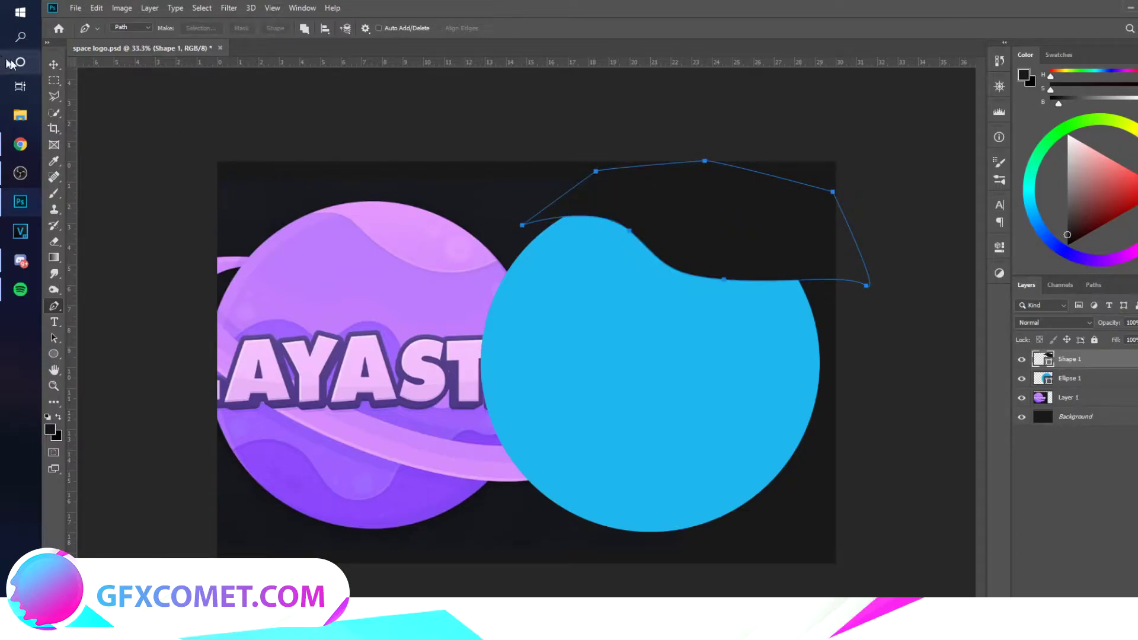
- Clip the wavy shape to the circle and recolor it lighter blue with hue 196, saturation 71 and brightness 100
click(54, 64)
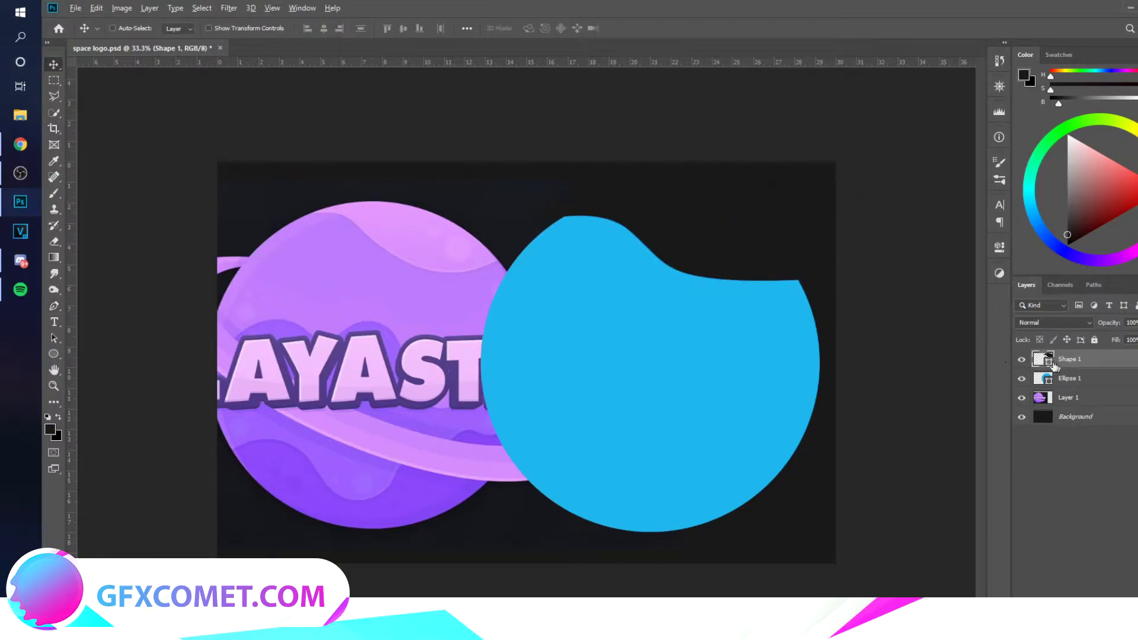
alt+click(1087, 364)
mouse_move(817, 262)
mouse_down()
mouse_move(808, 368)
mouse_move(811, 247)
mouse_move(810, 259)
mouse_up()
double_click(1053, 359)
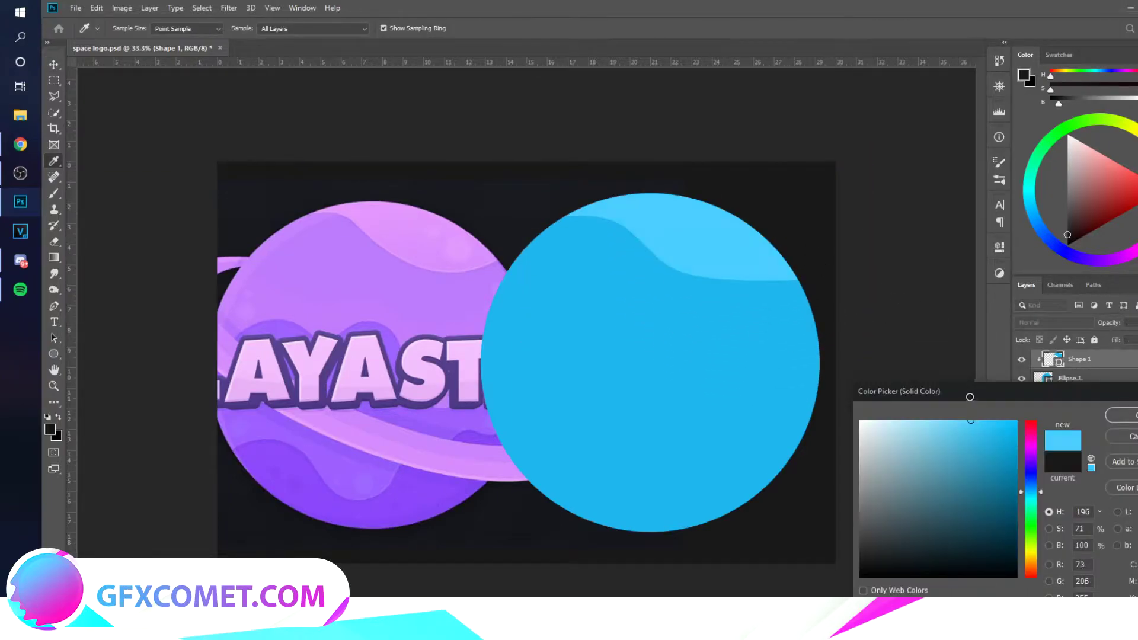
mouse_move(969, 397)
mouse_down()
mouse_move(961, 395)
mouse_move(969, 397)
mouse_up()
click(1123, 414)
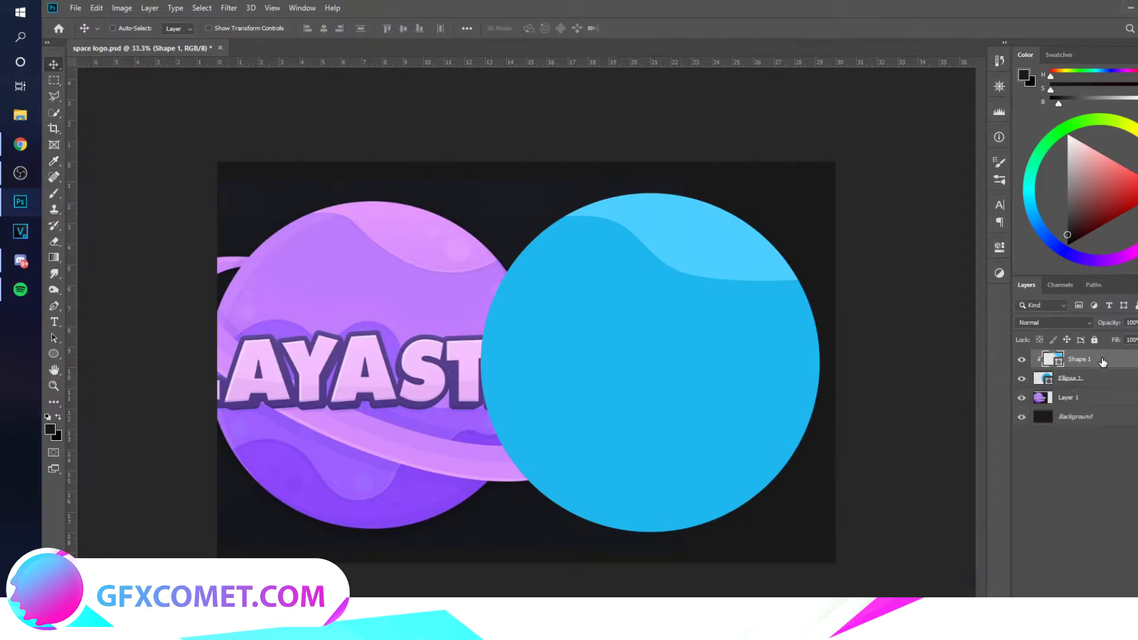
- Add a white inner shadow in Normal blend mode to the light blue wavy shape
right_click(1103, 360)
click(1015, 161)
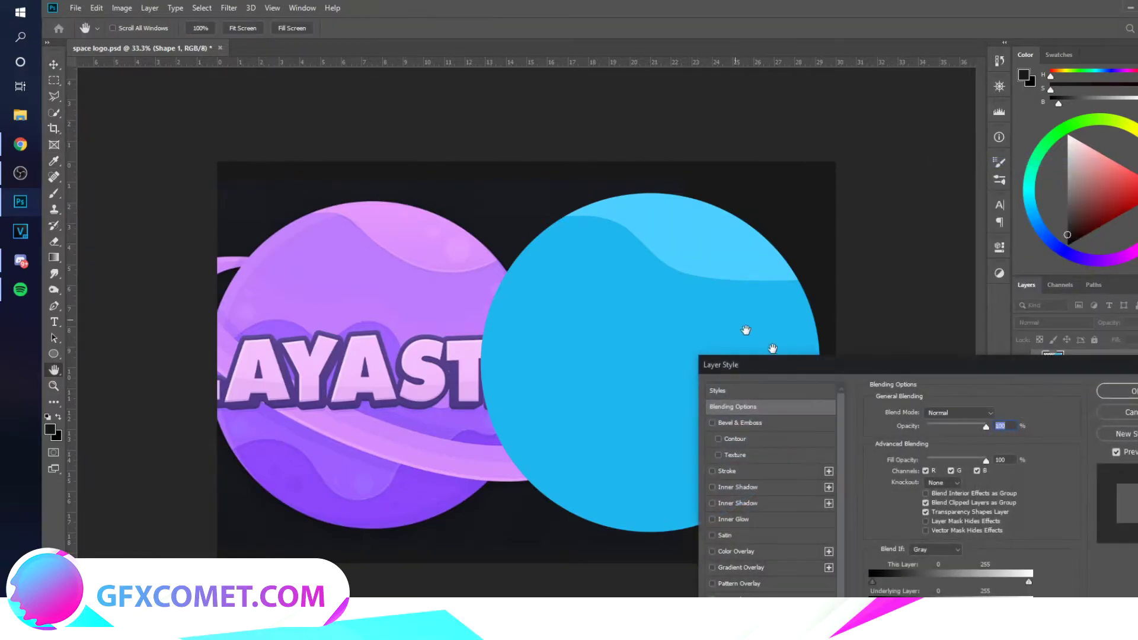
drag(820, 358, 972, 342)
click(907, 467)
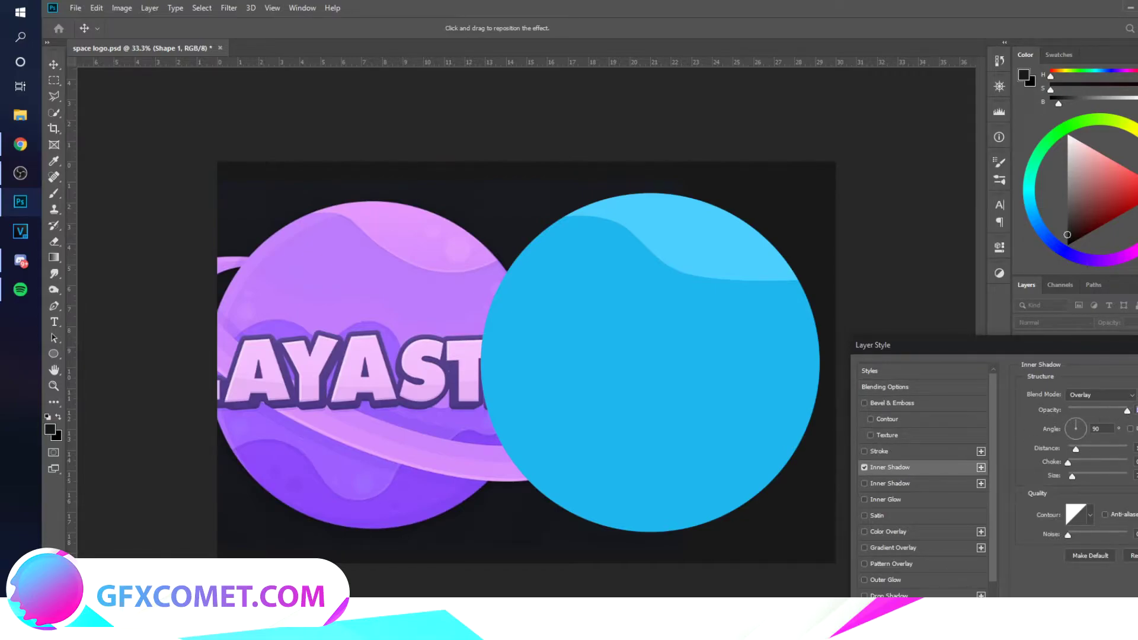
click(1117, 396)
click(1117, 380)
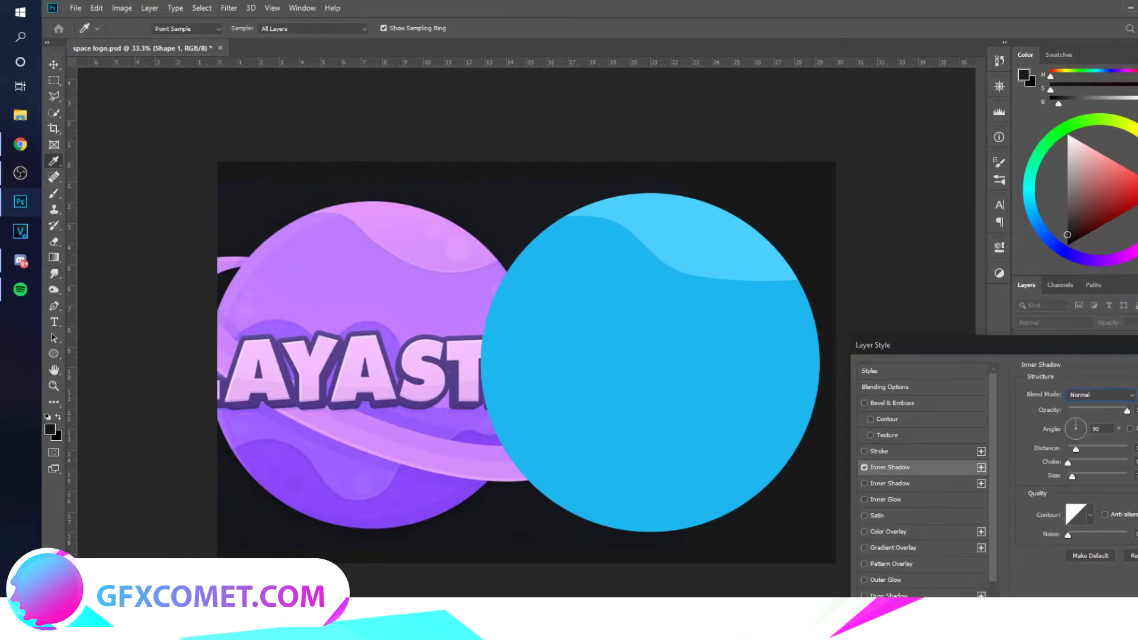
drag(872, 428, 793, 388)
click(1122, 414)
- Turn the inner shadow's angle to light the wave's lower edge, slightly increase its distance and lower its opacity substantially
click(1075, 438)
mouse_move(1076, 449)
mouse_down()
mouse_move(1122, 470)
mouse_move(1062, 475)
mouse_move(1080, 435)
mouse_up()
click(1083, 435)
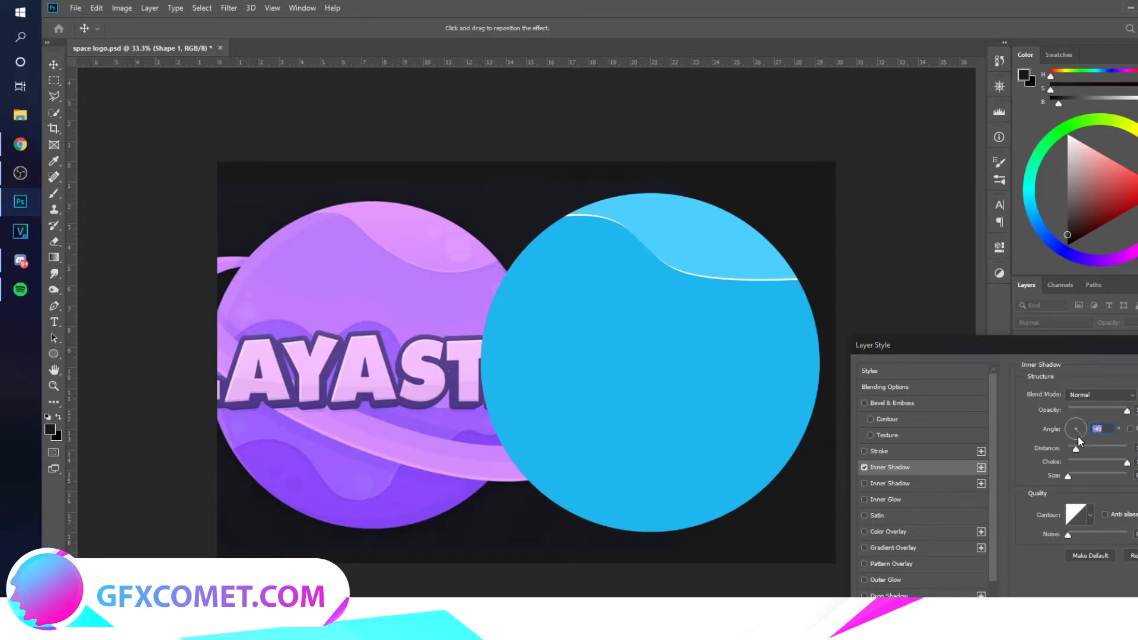
drag(1076, 448, 1080, 448)
drag(1127, 410, 1084, 412)
- Add a black drop shadow at 90° with a slightly larger distance and opacity of about 10%, and apply the style
click(888, 612)
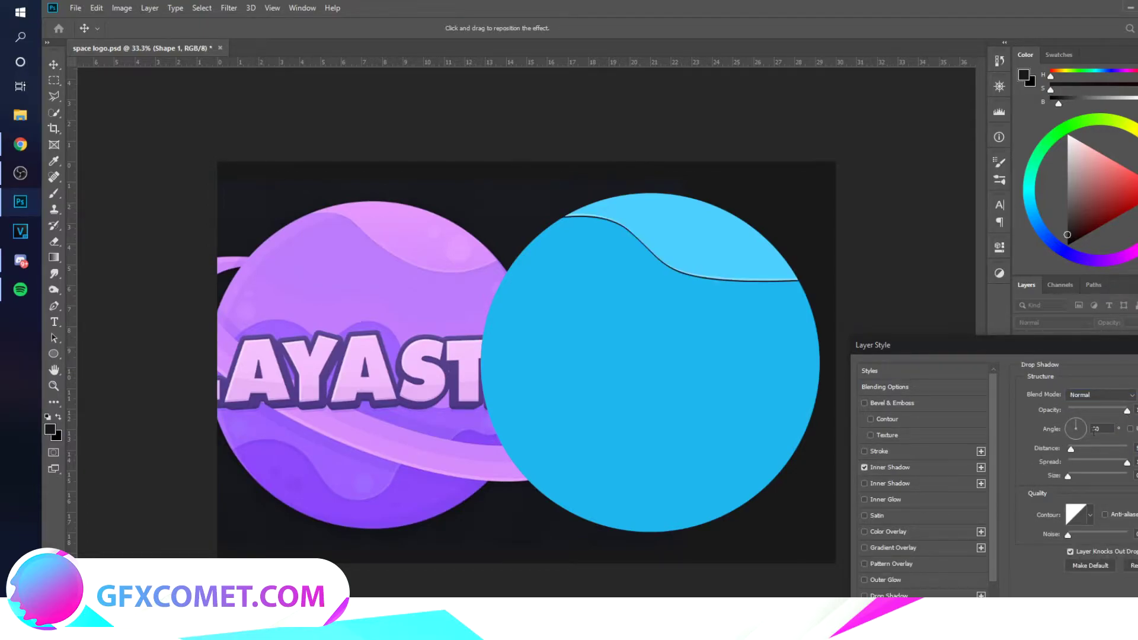
click(1136, 394)
drag(1123, 391, 1067, 379)
drag(868, 534, 806, 565)
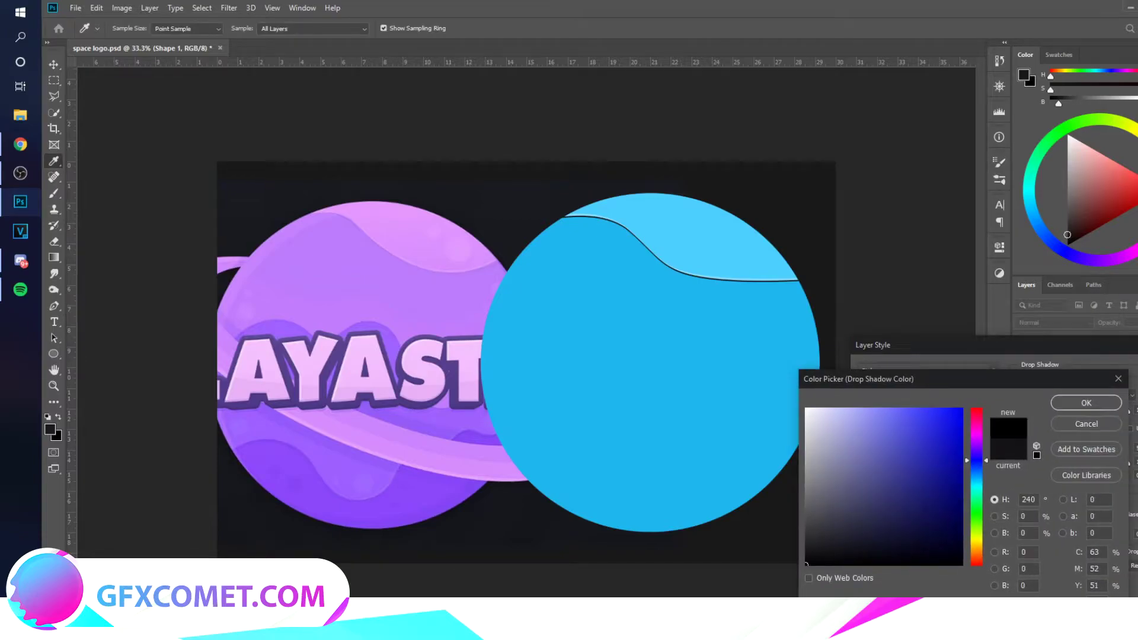
click(1072, 405)
drag(1136, 462, 1076, 449)
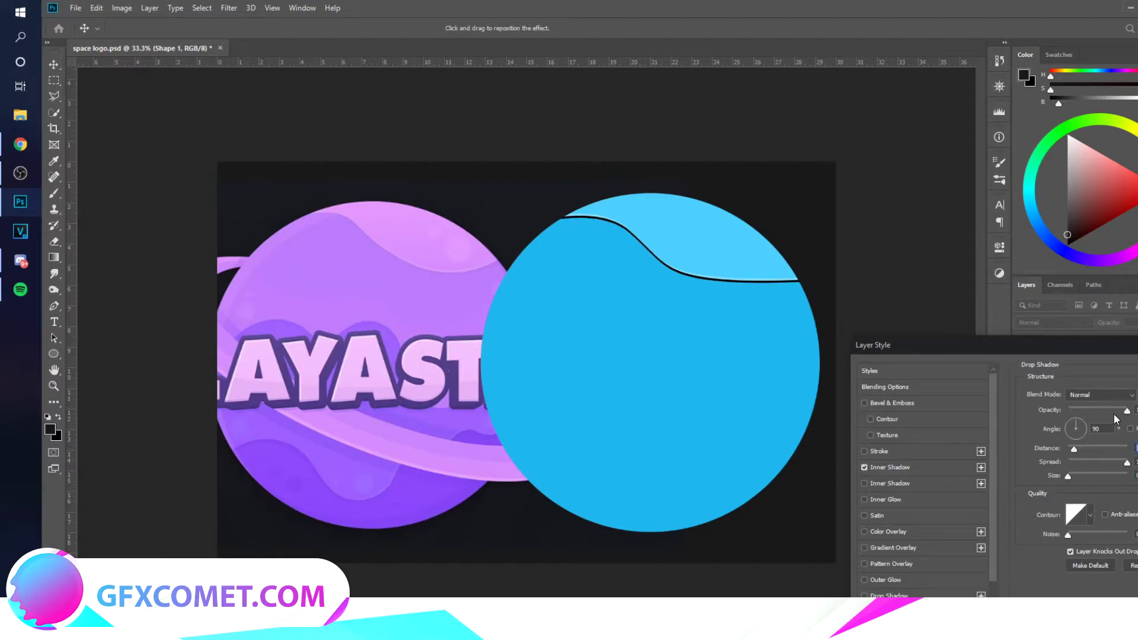
drag(1126, 410, 1074, 411)
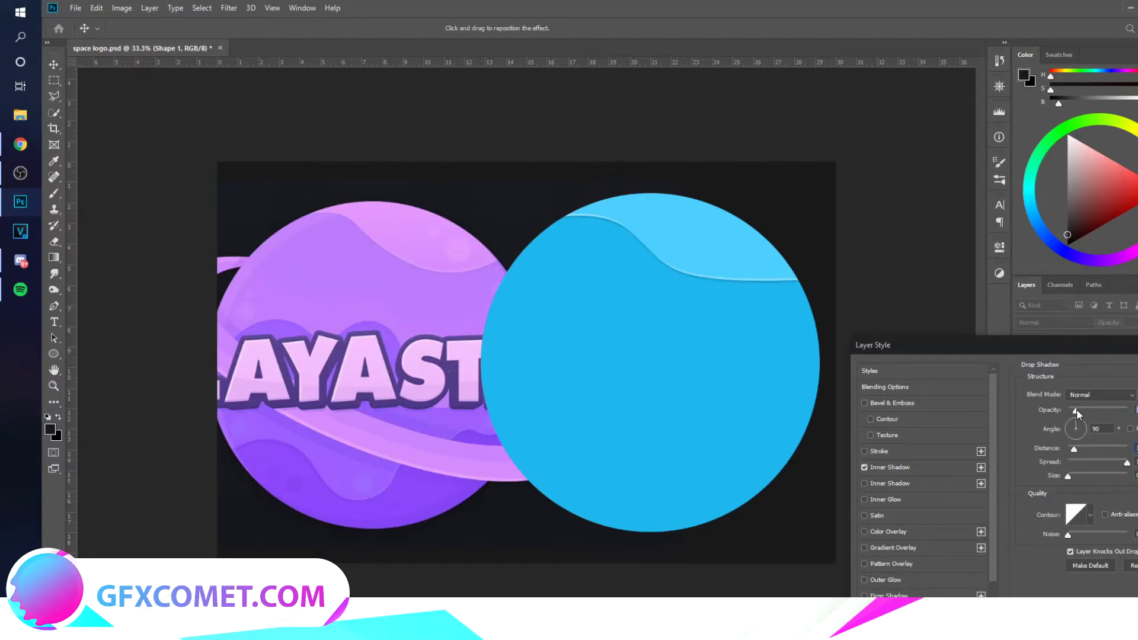
key(Return)
- Move the PLAYASTRO reference layer to the top of the stack, hide it, and add a new clipped layer directly above the circle
drag(1096, 393, 1097, 354)
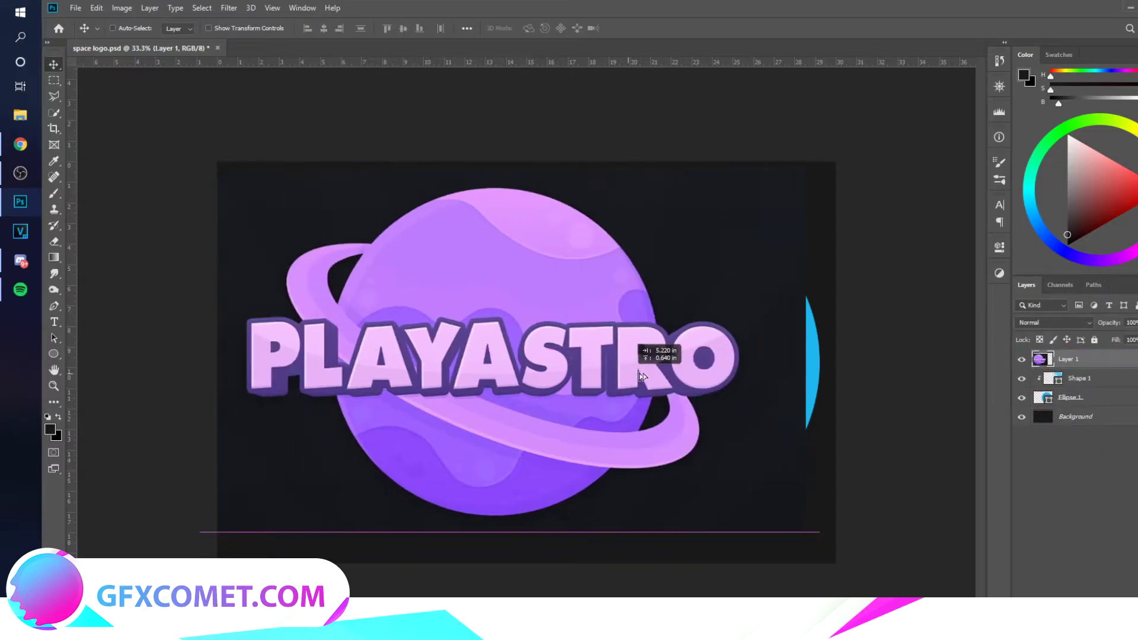
click(1021, 359)
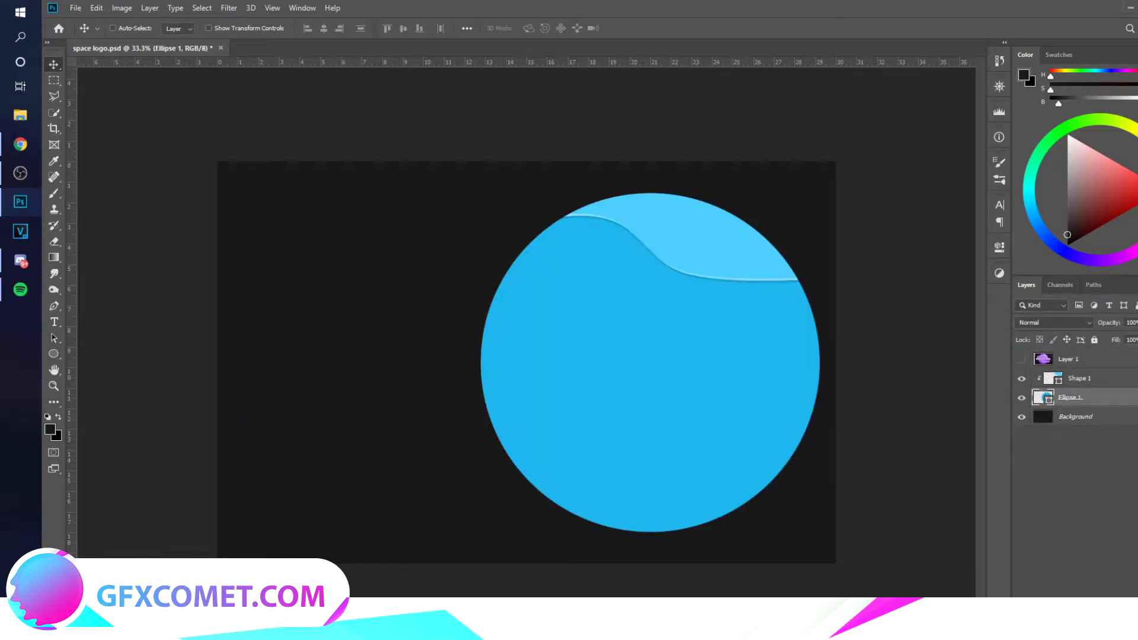
key(ctrl+shift+alt+n)
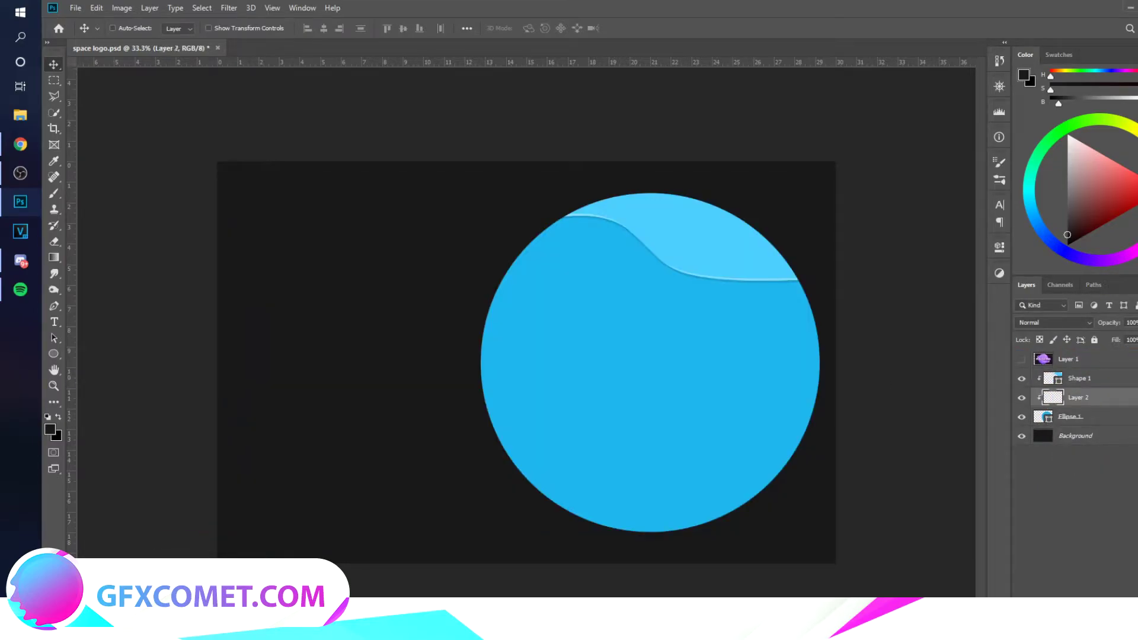
click(1022, 380)
click(1022, 380)
click(1023, 396)
click(1022, 397)
click(1023, 381)
click(1021, 378)
- Draw a closed Pen path with a dripping, wavy edge across the circle's middle, enclosing its upper part, and convert it to a shape
click(54, 306)
click(419, 332)
drag(560, 339, 594, 394)
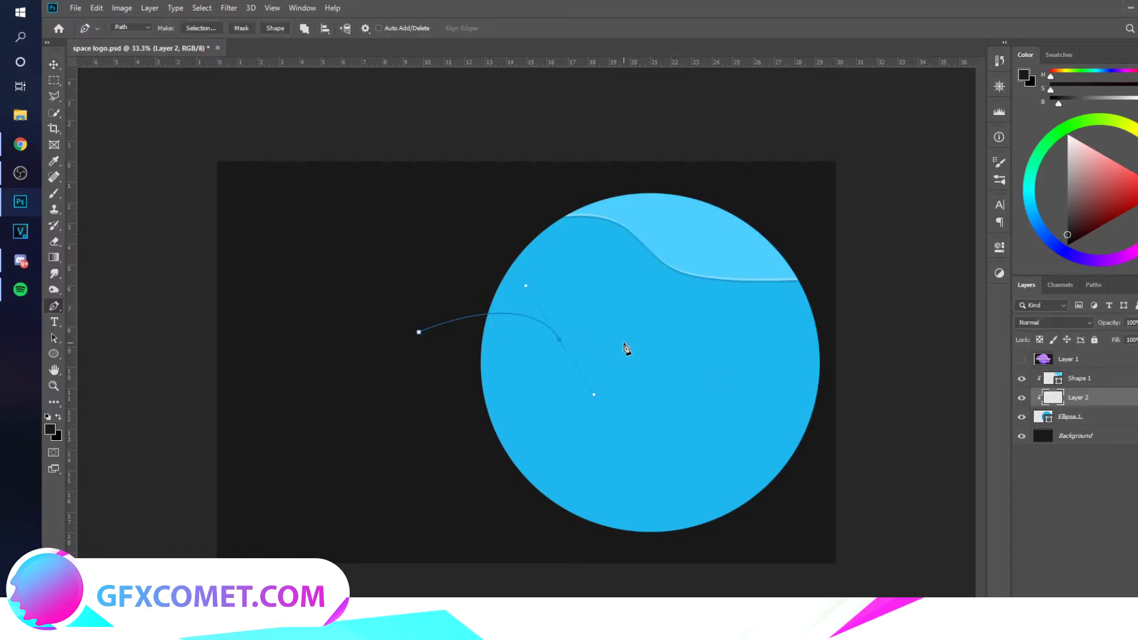
drag(613, 355, 636, 330)
drag(670, 410, 676, 442)
drag(748, 409, 749, 408)
drag(792, 388, 825, 417)
click(858, 335)
click(813, 261)
click(691, 174)
click(552, 178)
click(419, 332)
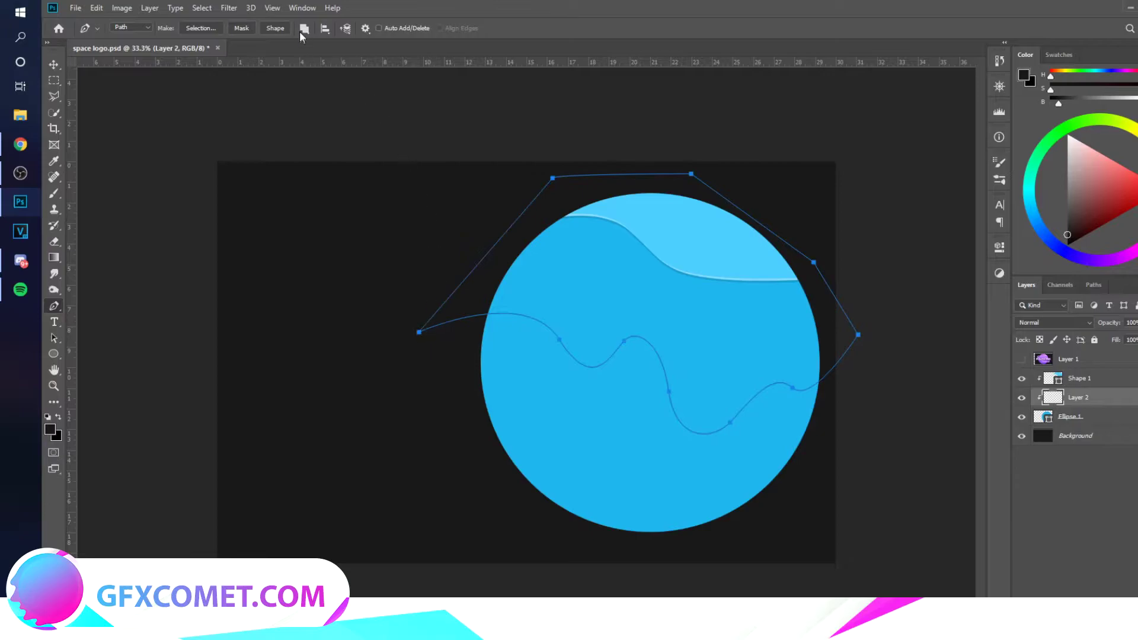
click(285, 30)
key(v)
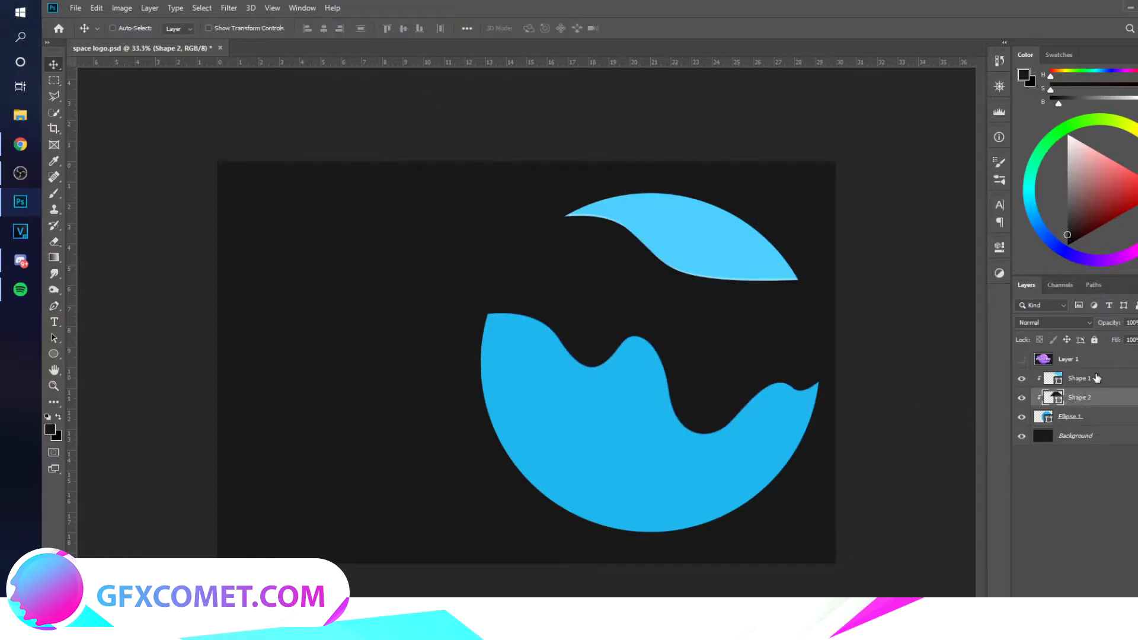
- Recolor the dripping shape to a slightly darker blue than the circle, starting from the circle's sampled color
double_click(1051, 397)
click(732, 419)
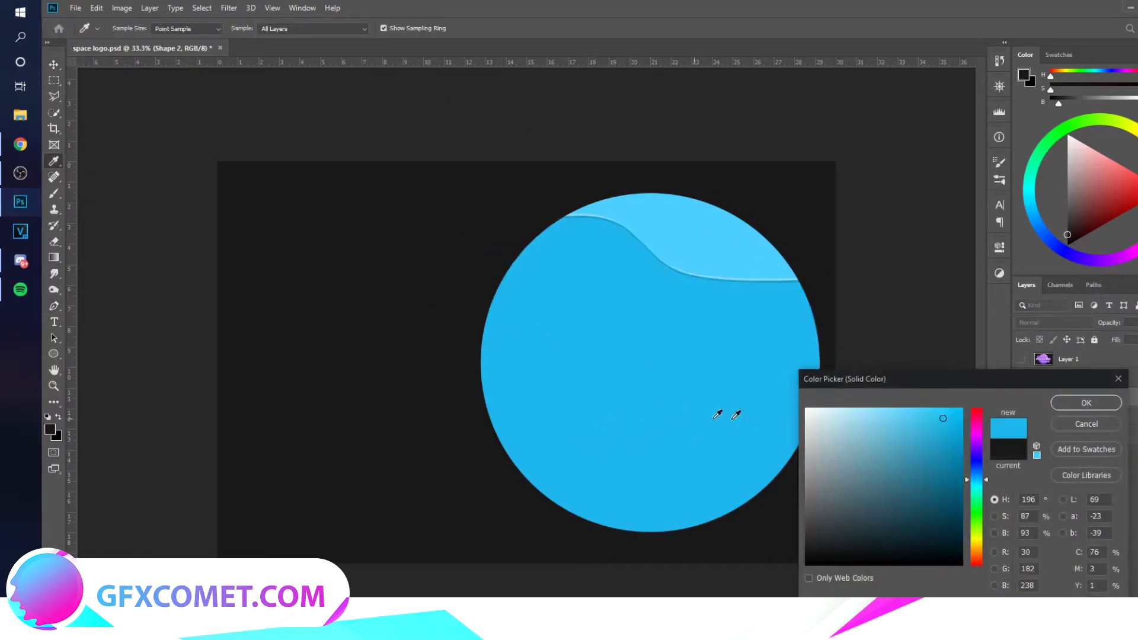
drag(952, 429, 944, 434)
click(1080, 405)
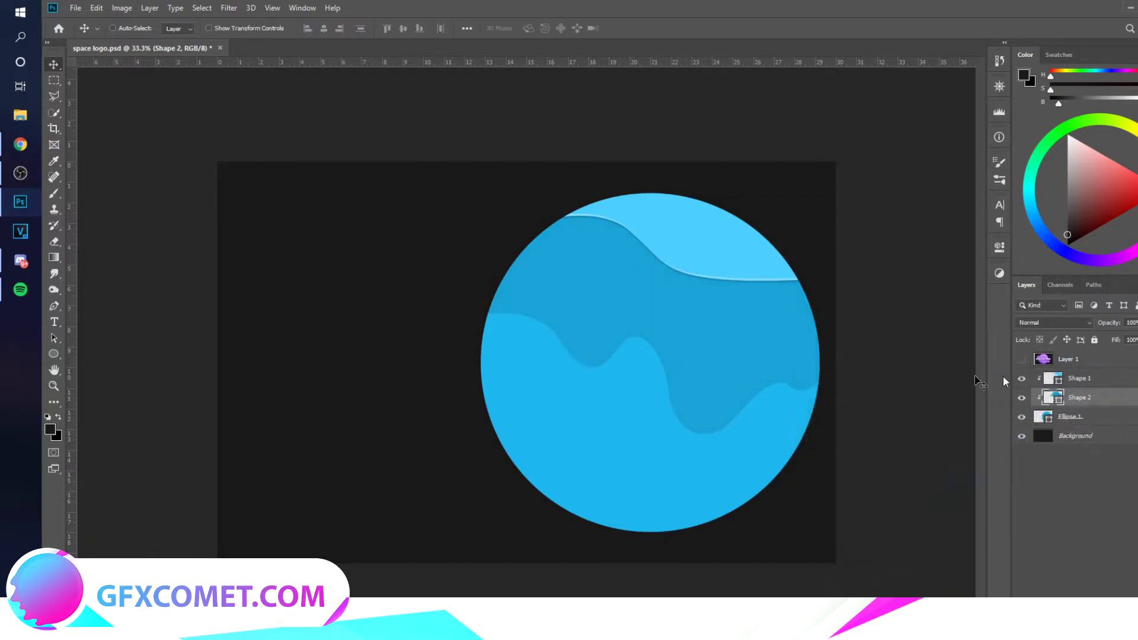
- Copy the layer style of the uppermost wavy shape and paste it onto the dripping shape below it
right_click(1118, 385)
click(1034, 424)
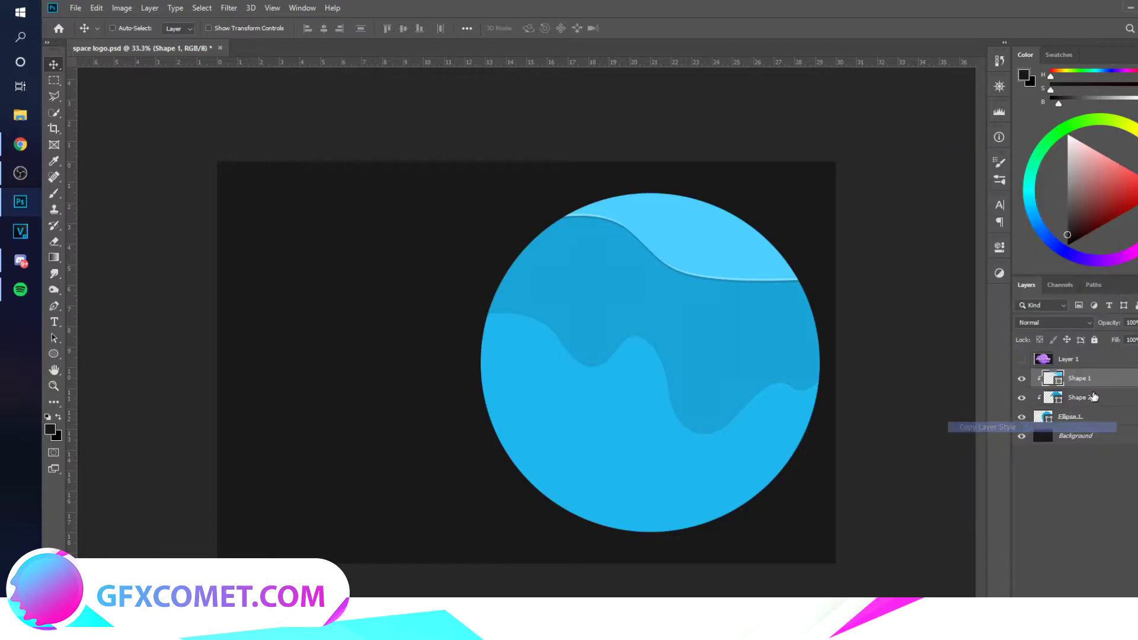
right_click(1095, 398)
click(1030, 435)
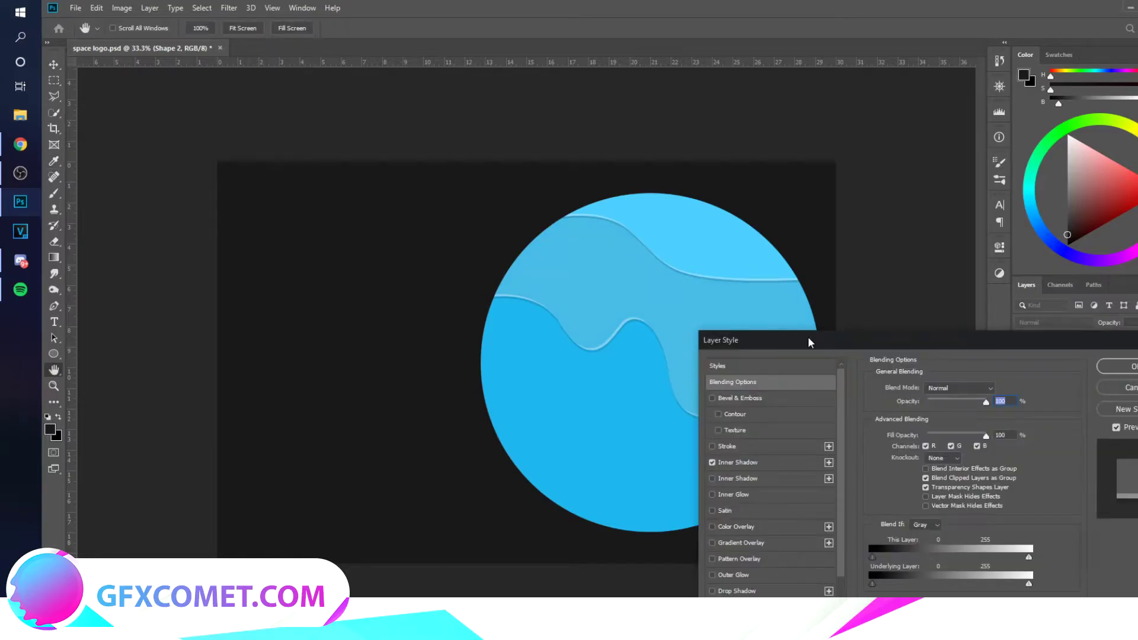
- Fine-tune the dripping shape's drop shadow by slightly reducing its distance and lowering its opacity
drag(809, 337, 1023, 338)
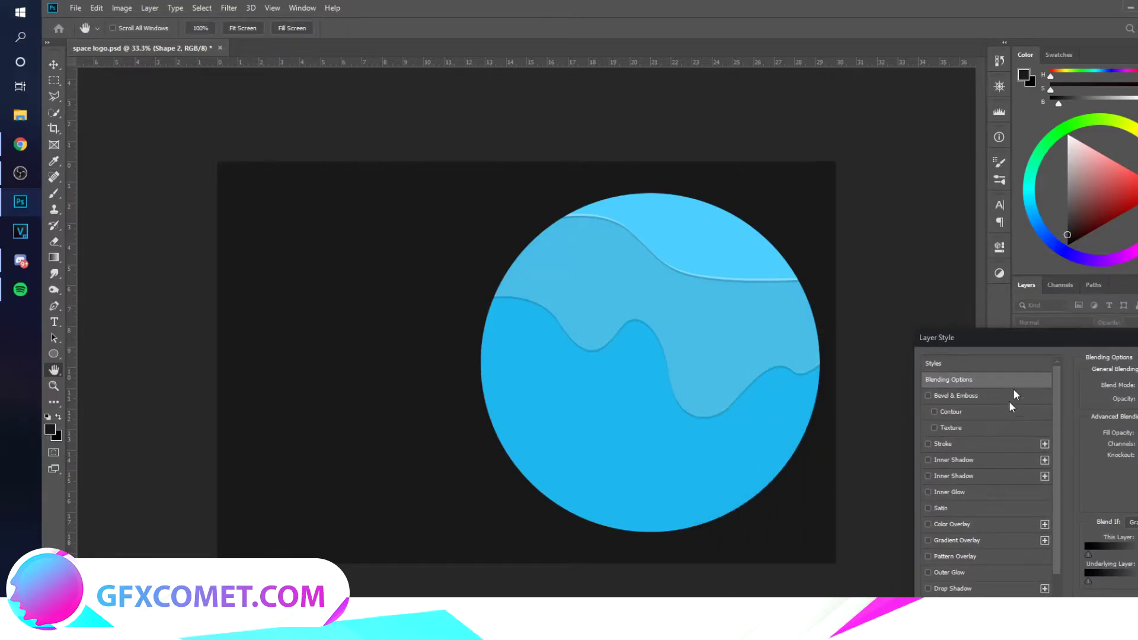
click(961, 588)
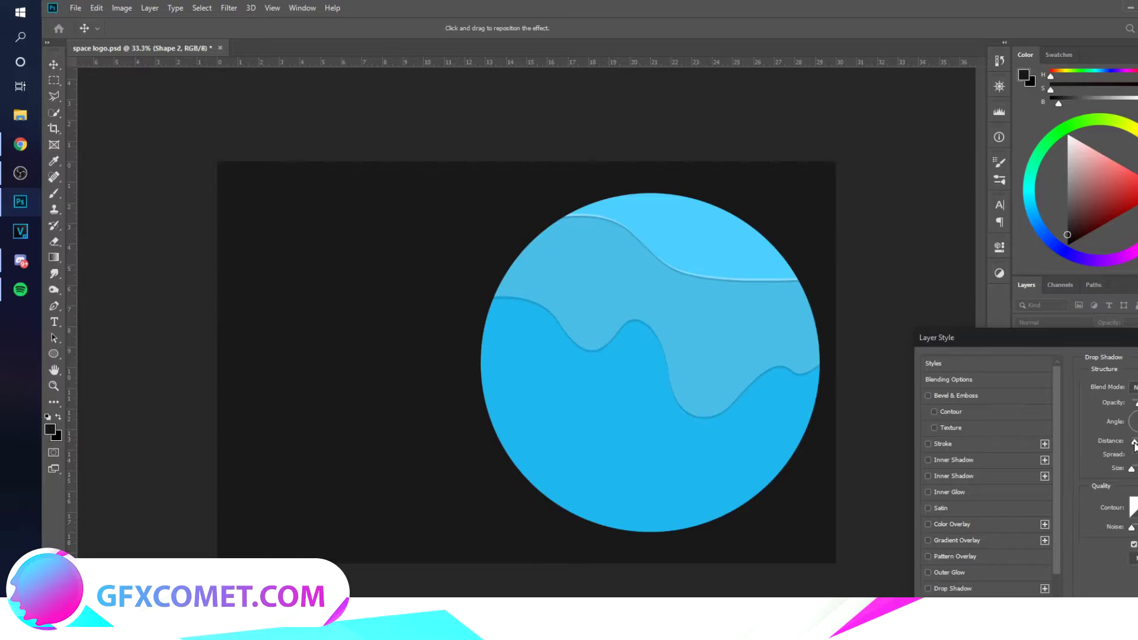
drag(1134, 443, 1132, 442)
drag(1120, 338, 1019, 345)
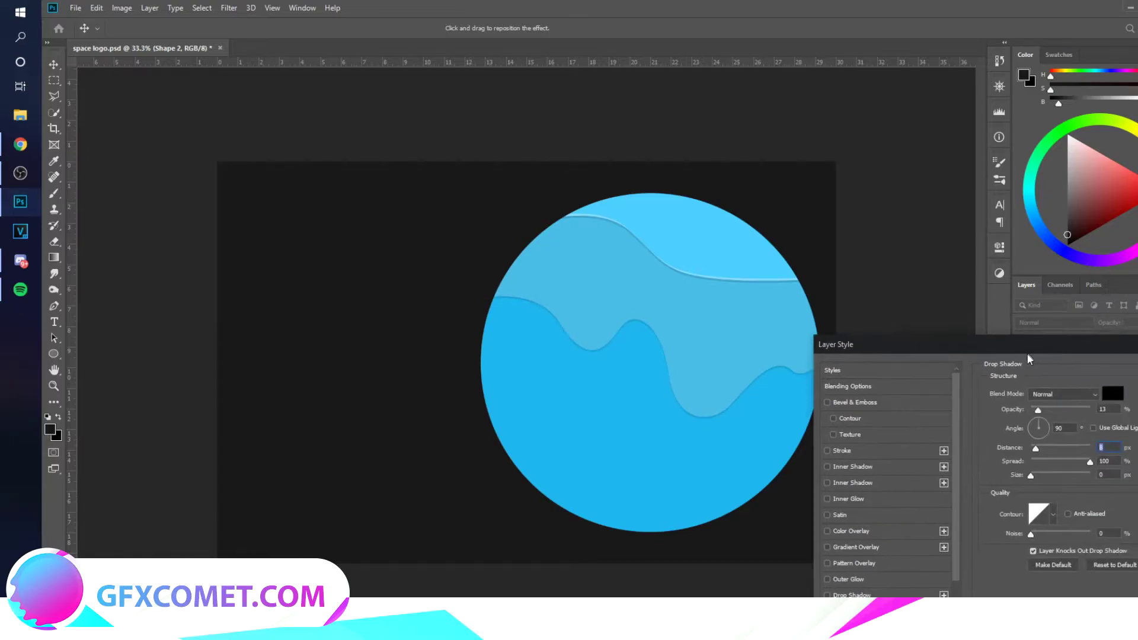
drag(1043, 410, 1034, 409)
key(Return)
- Add a clipped layer directly above the circle and draw a Pen path waving across the circle's lower part and up past its right side
key(ctrl+shift+alt+n)
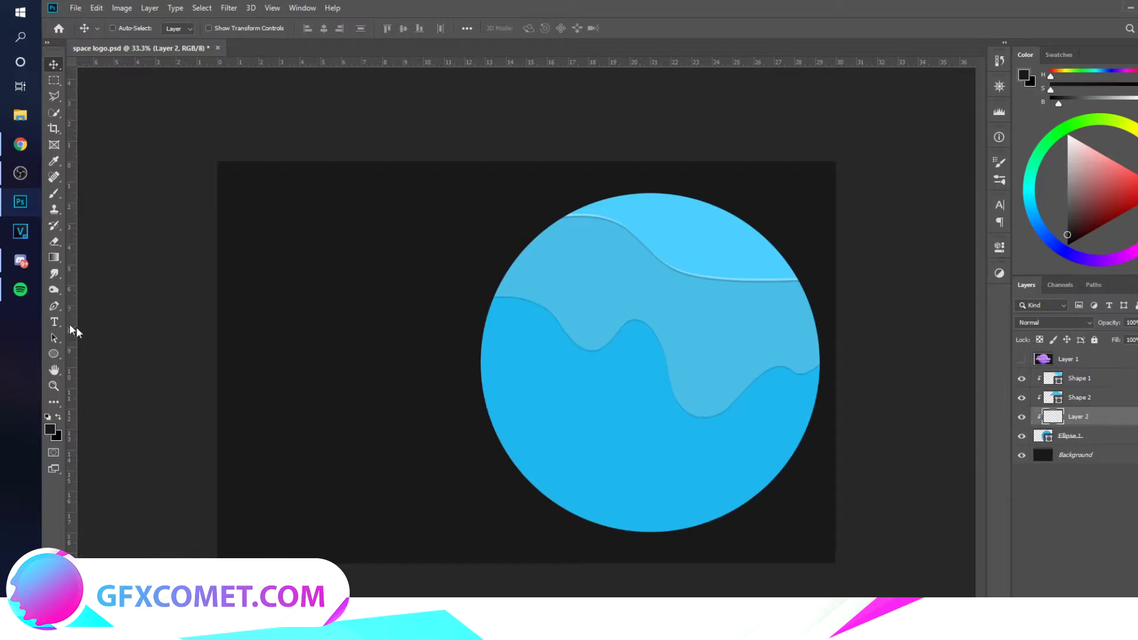
click(54, 306)
click(474, 413)
drag(572, 424, 737, 484)
drag(792, 456, 882, 434)
click(867, 357)
click(798, 214)
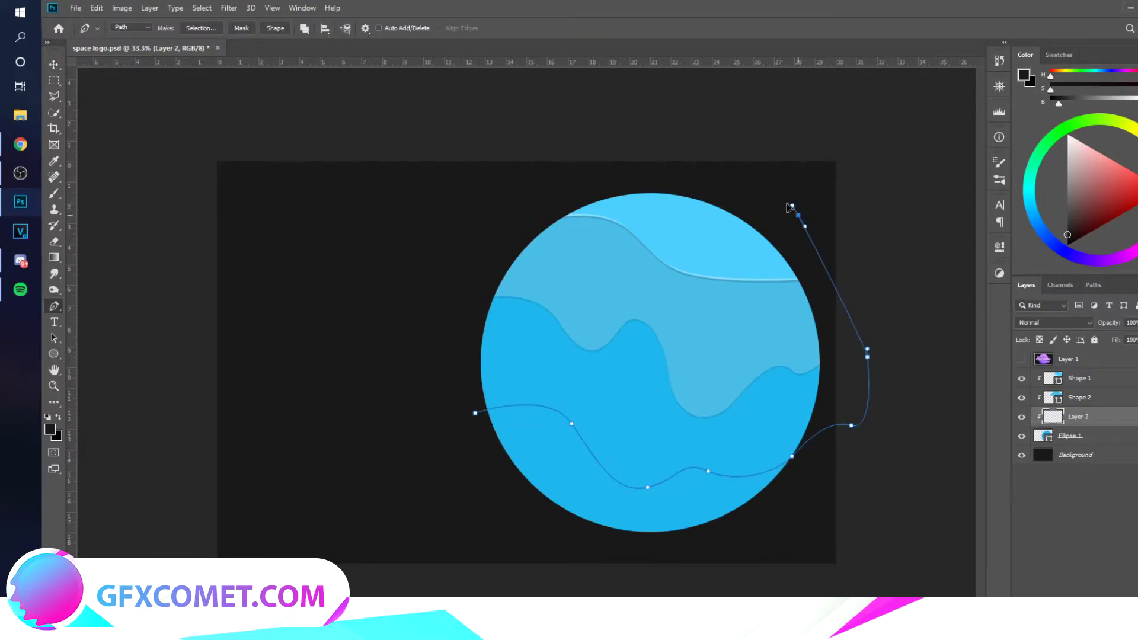
- Close the wavy path around the circle's top and left side and convert it to a shape
click(587, 189)
drag(473, 258, 472, 269)
click(474, 413)
click(478, 414)
key(ctrl+z)
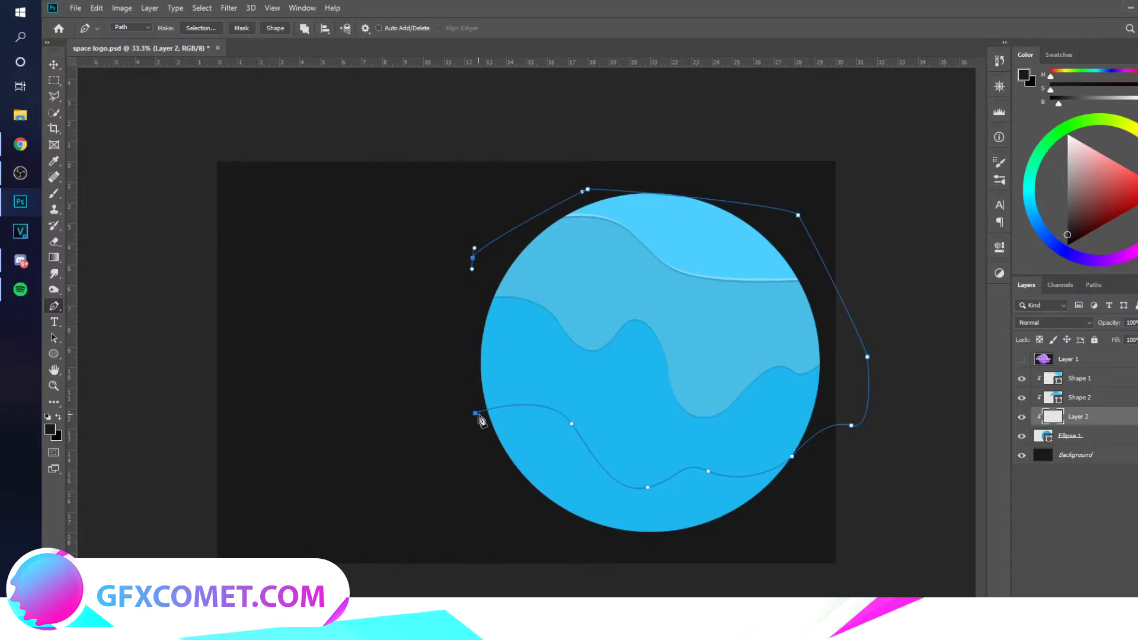
click(478, 414)
click(275, 28)
key(v)
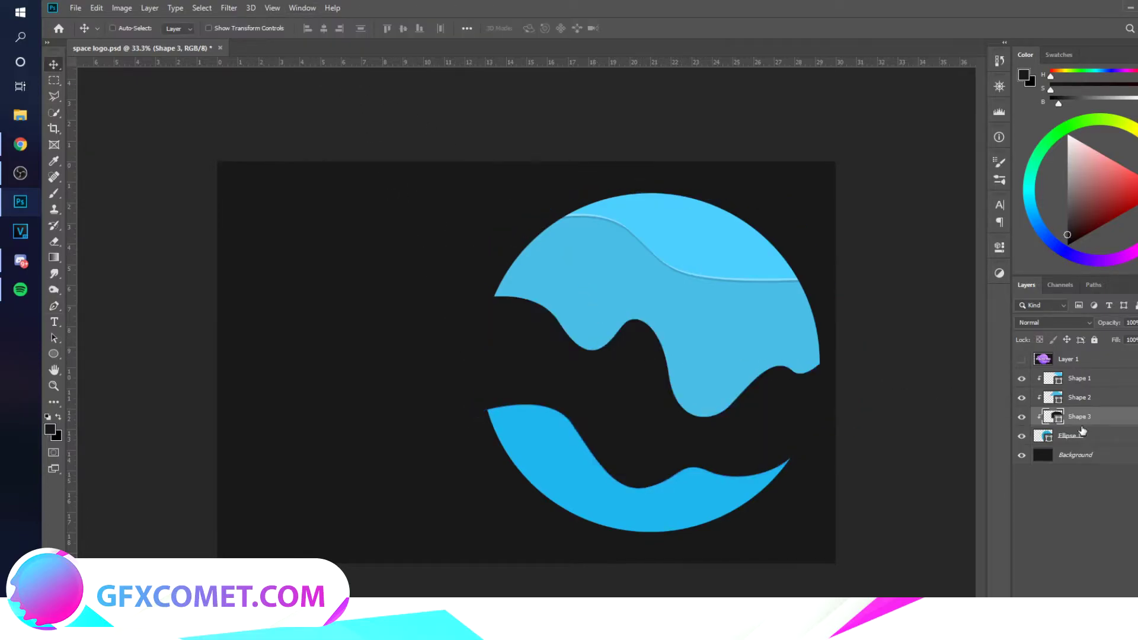
- Recolor the new wavy shape to a slightly lighter blue than the circle, starting from the circle's sampled color
double_click(1049, 417)
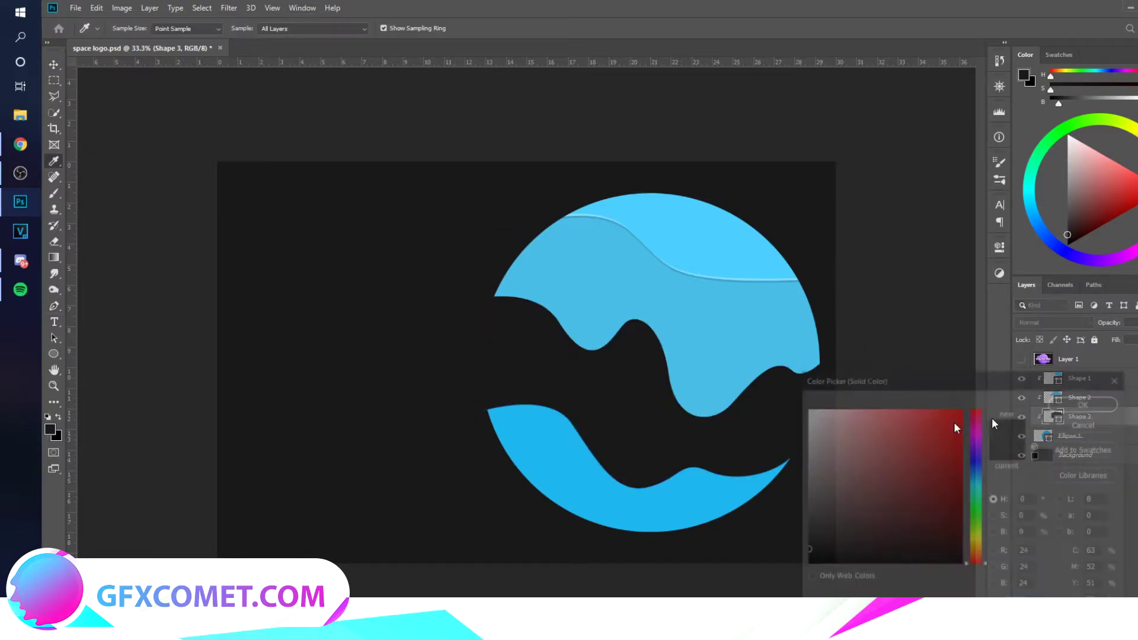
click(624, 507)
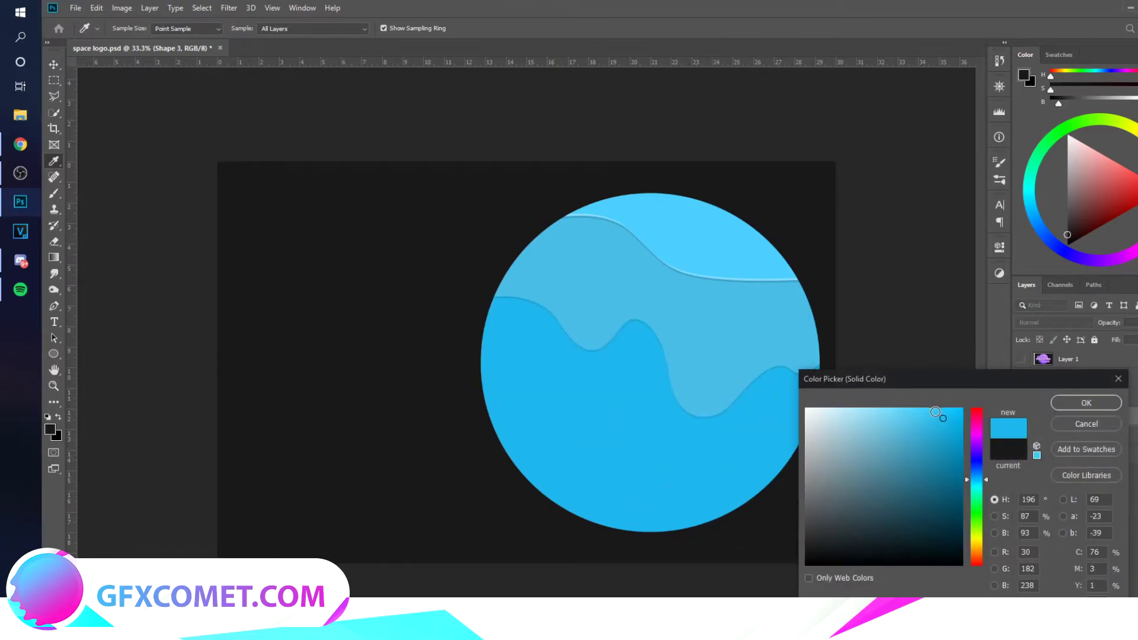
click(930, 414)
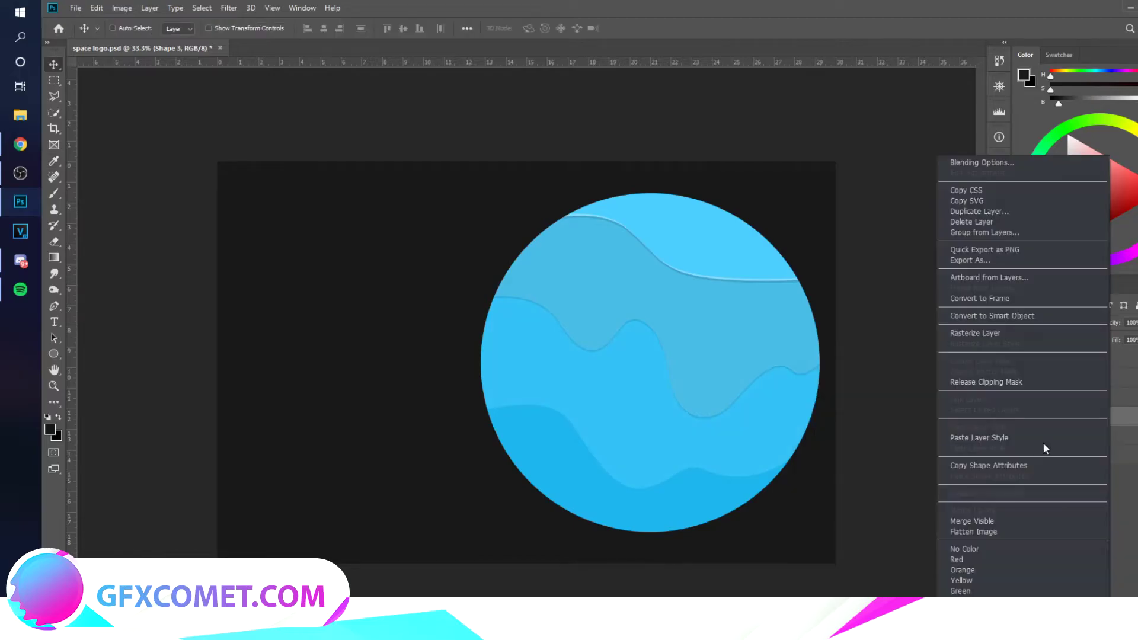
- Paste the copied layer style onto the lower wavy shape and nudge the shape slightly left and down
click(1044, 439)
mouse_move(783, 419)
mouse_down()
mouse_move(761, 433)
mouse_move(771, 426)
mouse_up()
click(1135, 417)
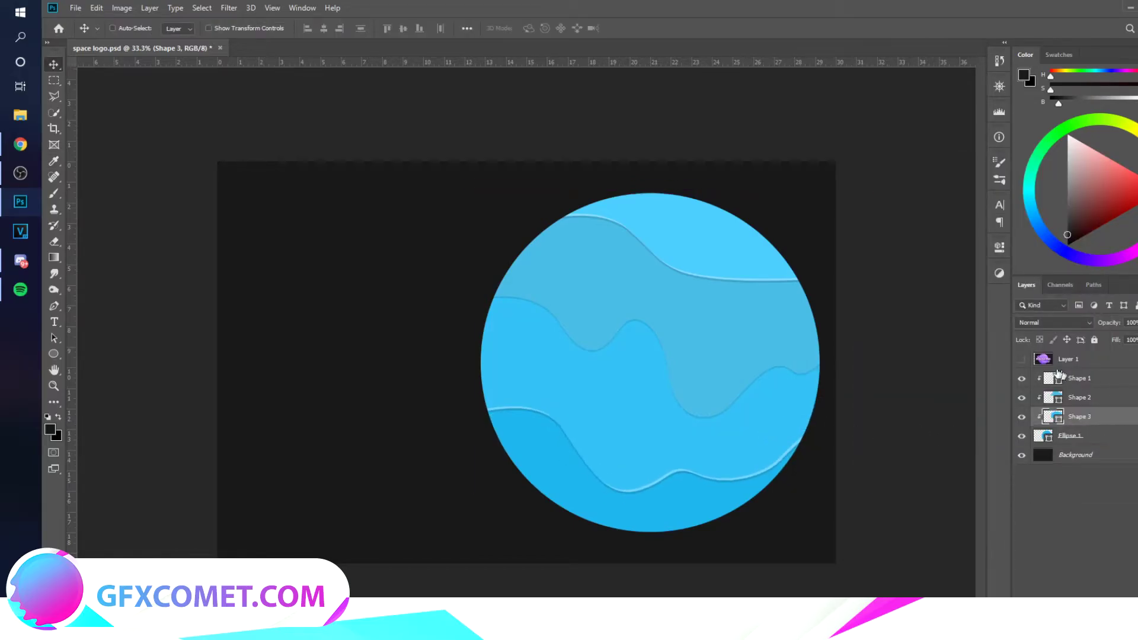
- Add a clipped layer above the circle and draw a closed black Pen shape that forms a crescent along the circle's lower-right edge
click(1070, 436)
key(ctrl+shift+alt+n)
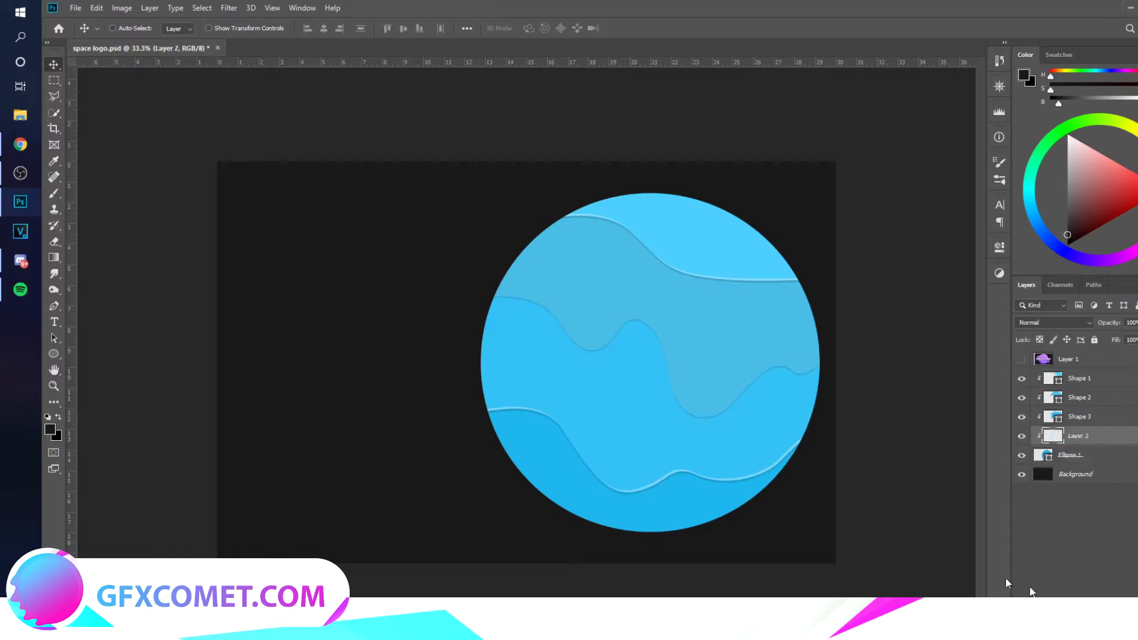
click(54, 306)
key(d)
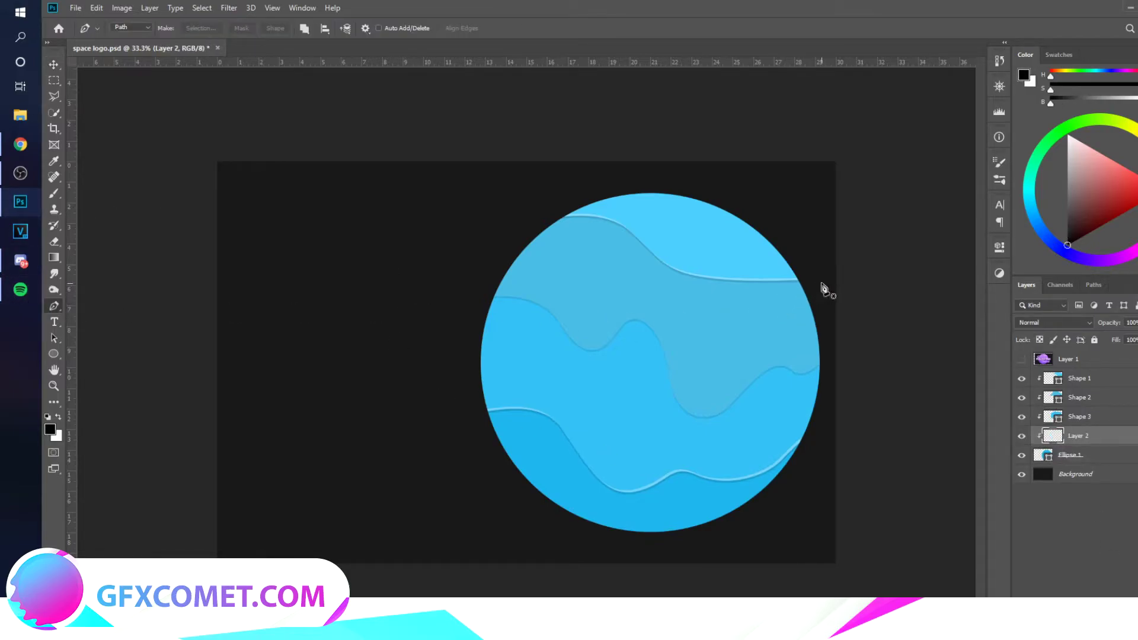
click(819, 280)
drag(482, 501, 107, 405)
click(818, 280)
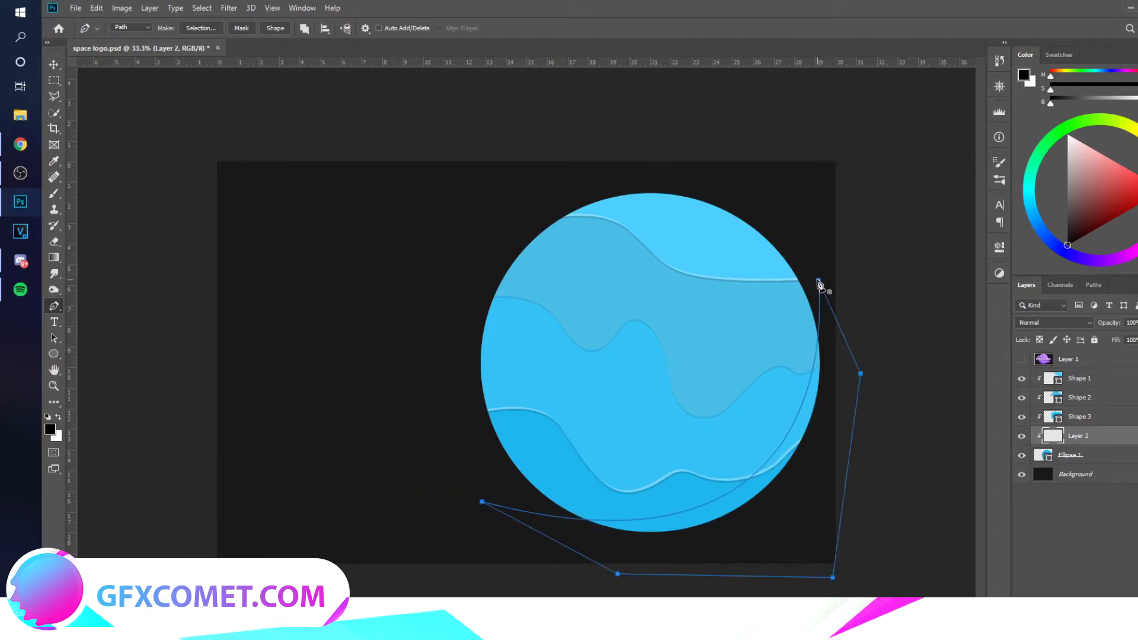
click(275, 27)
key(v)
drag(867, 427, 873, 431)
- Move the black crescent above the wavy shapes and set it to Normal blending at 12% opacity
drag(1079, 435, 1076, 373)
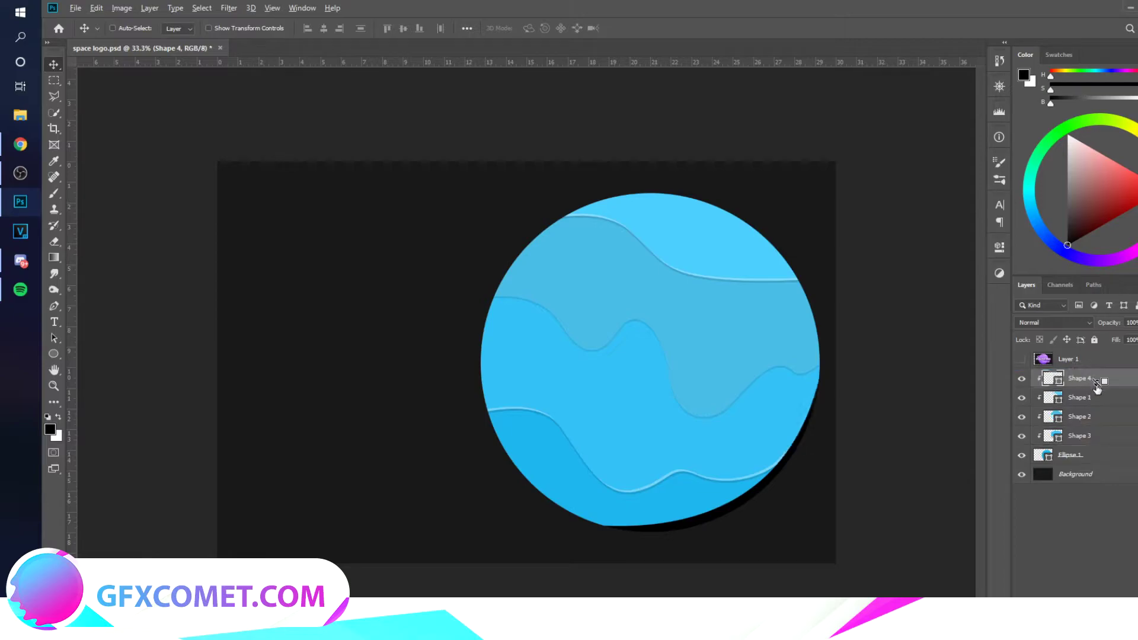
click(1058, 322)
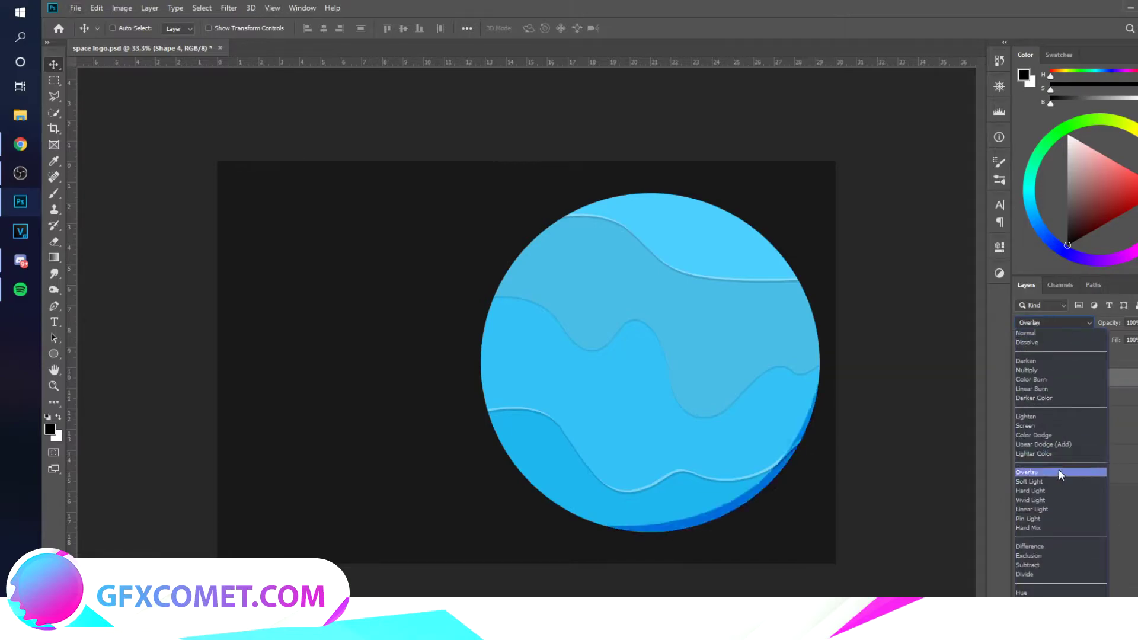
click(1059, 469)
click(1054, 324)
click(1055, 334)
drag(1116, 330, 1065, 330)
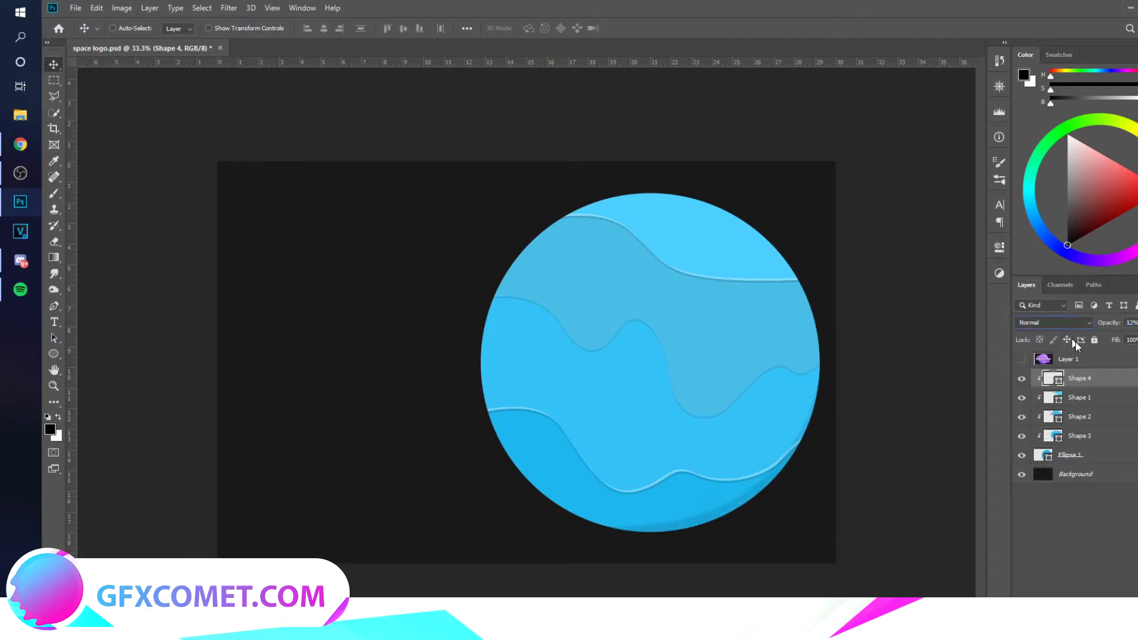
- Duplicate the crescent as a clipped layer above it and move the copy toward the circle's upper left
alt+drag(1106, 380, 1106, 371)
alt+click(1100, 384)
drag(775, 456, 723, 360)
- Flip the crescent copy horizontally and vertically, and fit it along the circle's upper-left edge
key(ctrl+t)
right_click(723, 360)
click(805, 512)
right_click(724, 373)
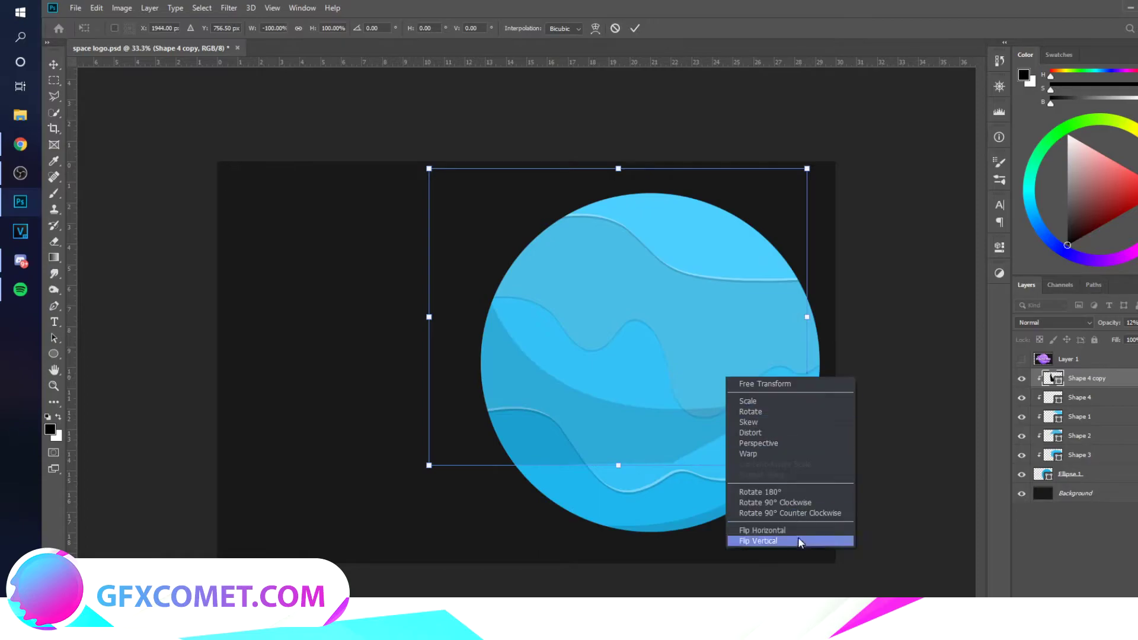
click(798, 537)
key(Return)
drag(674, 411, 655, 357)
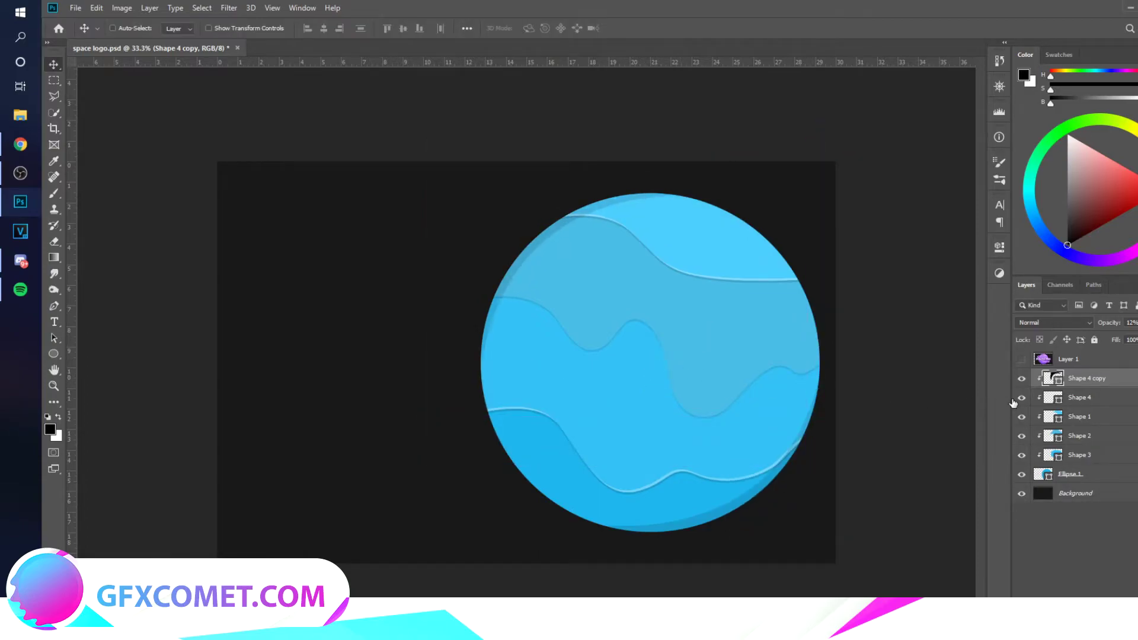
- Recolor the flipped crescent white and set its opacity to 29%
double_click(1061, 378)
click(811, 411)
click(1113, 409)
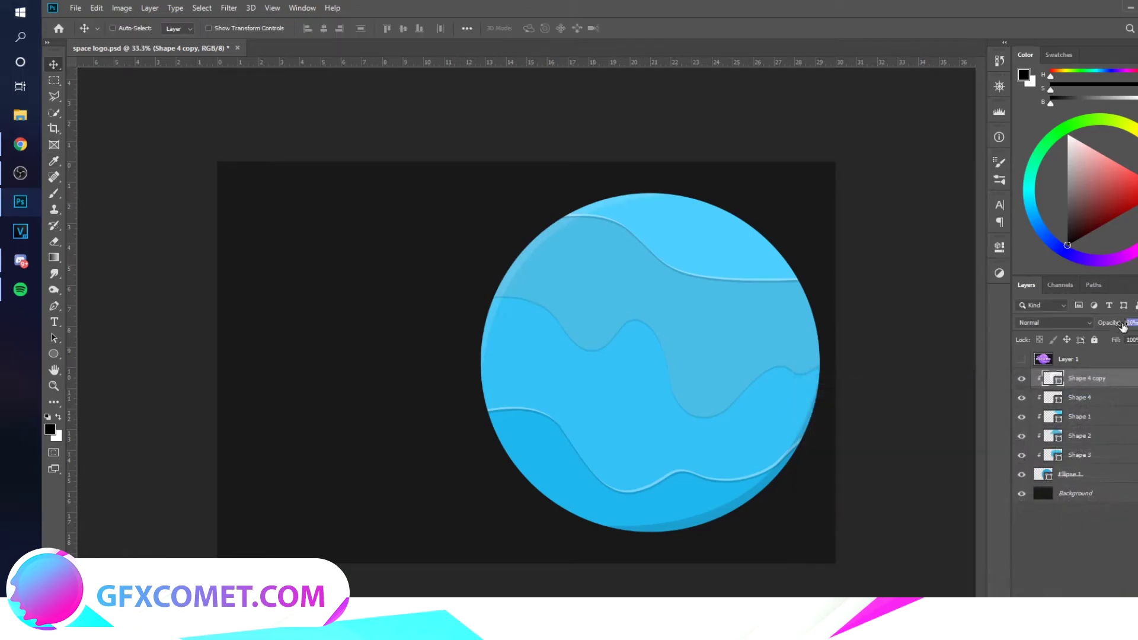
- Show the PLAYASTRO reference layer to compare the details, and hide it again
click(1021, 359)
click(1067, 360)
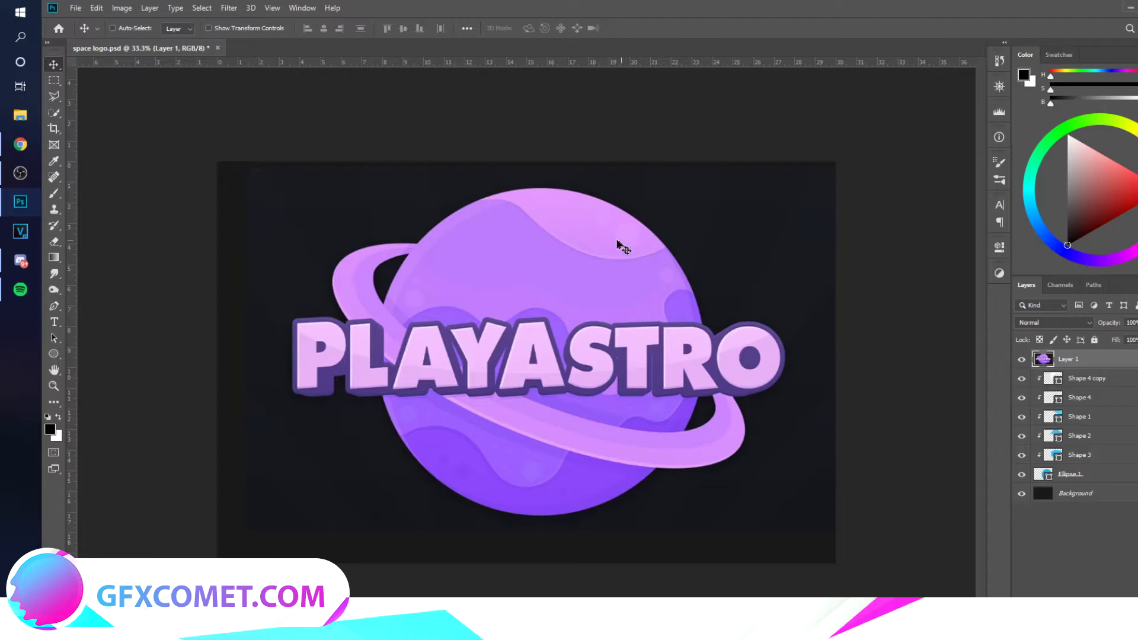
click(1021, 359)
click(1073, 378)
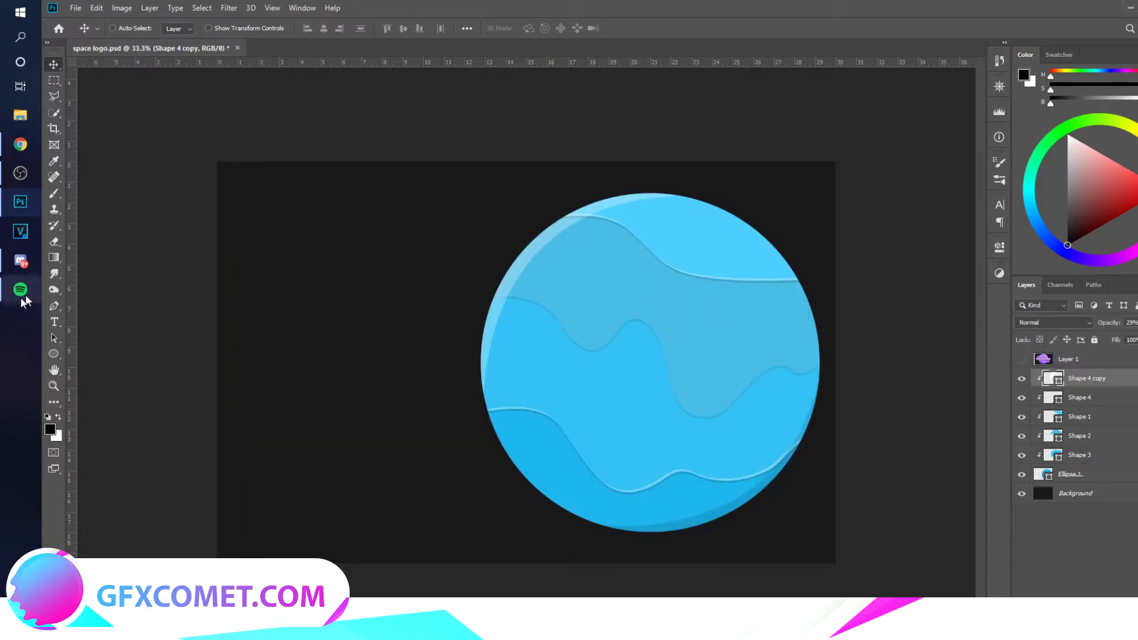
- Draw a circle about 102 px wide on the planet and recolor it white
click(52, 356)
drag(669, 319, 690, 339)
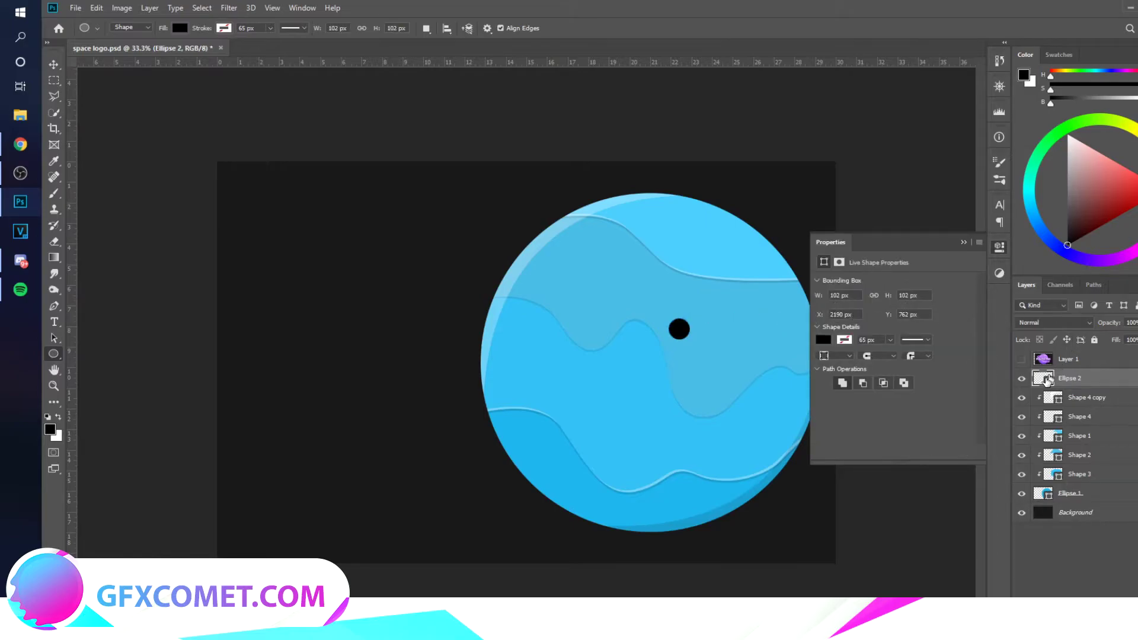
double_click(1043, 377)
click(806, 408)
click(1067, 399)
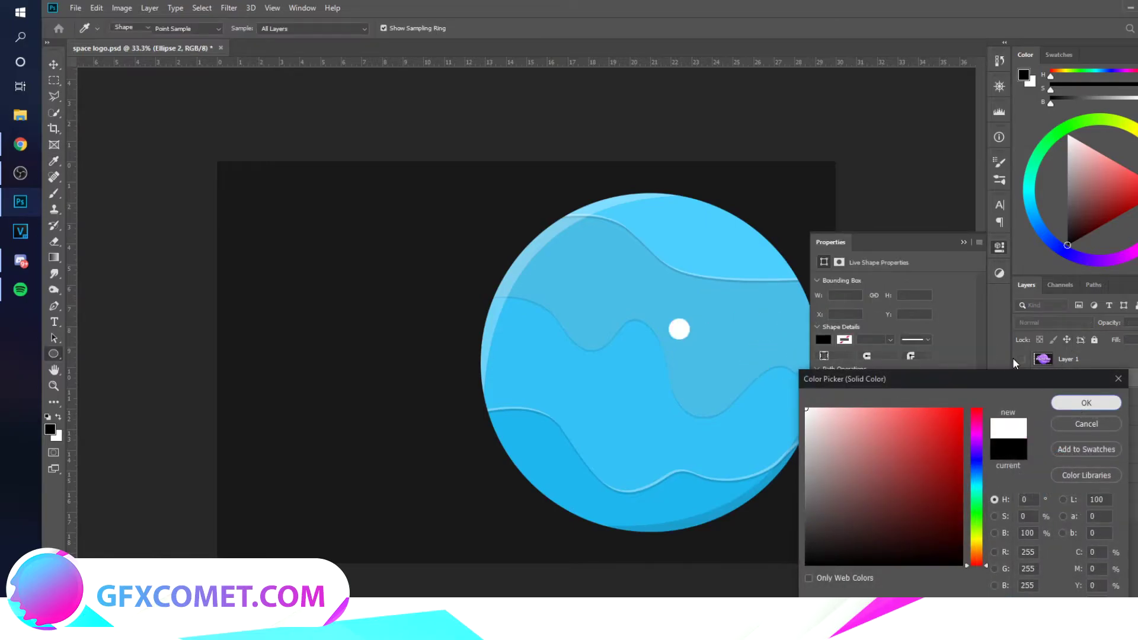
click(964, 240)
- Move the white dot to the planet's upper right and add a smaller copy just below it
key(v)
drag(711, 314, 757, 229)
alt+drag(748, 229, 759, 251)
key(ctrl+t)
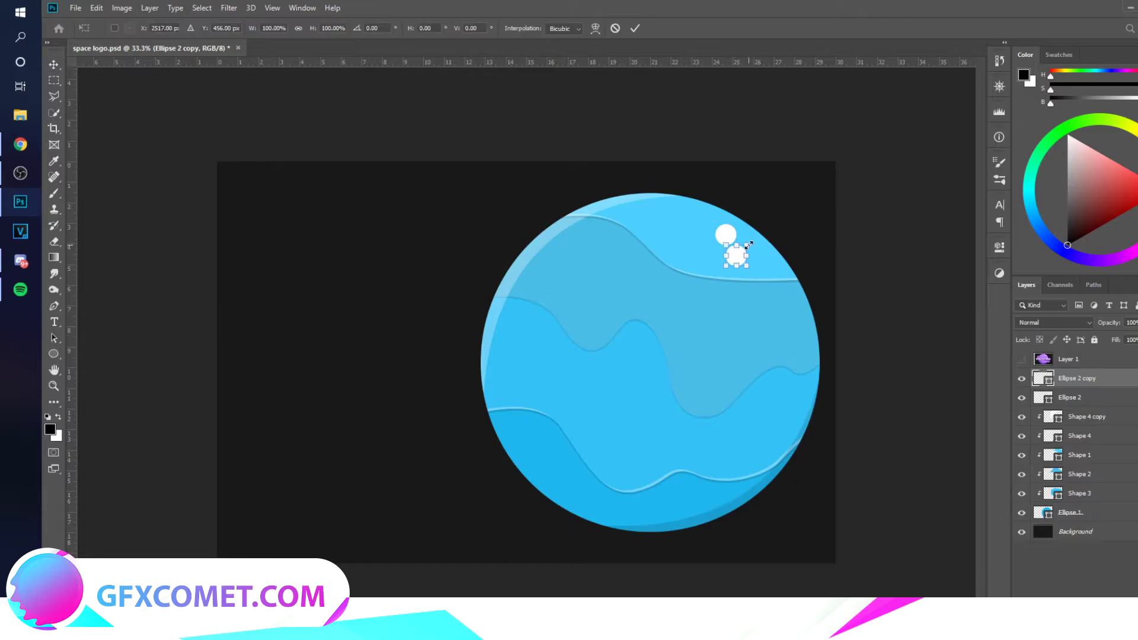
- Merge the two white dots into one layer and set its blend mode to Overlay
click(1054, 322)
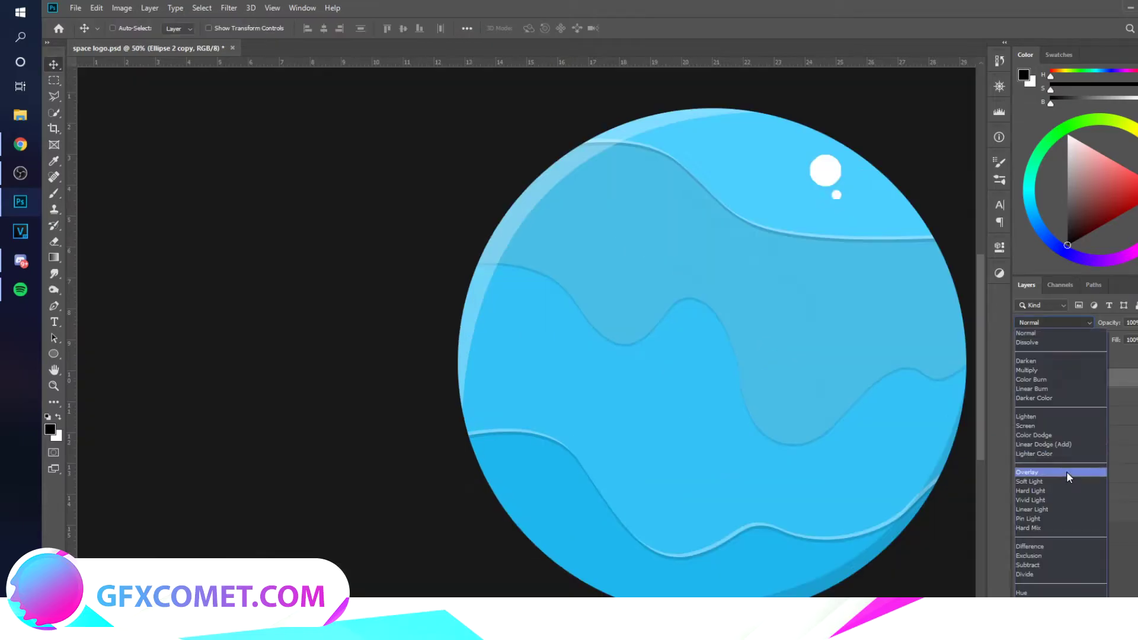
click(1066, 474)
click(1075, 536)
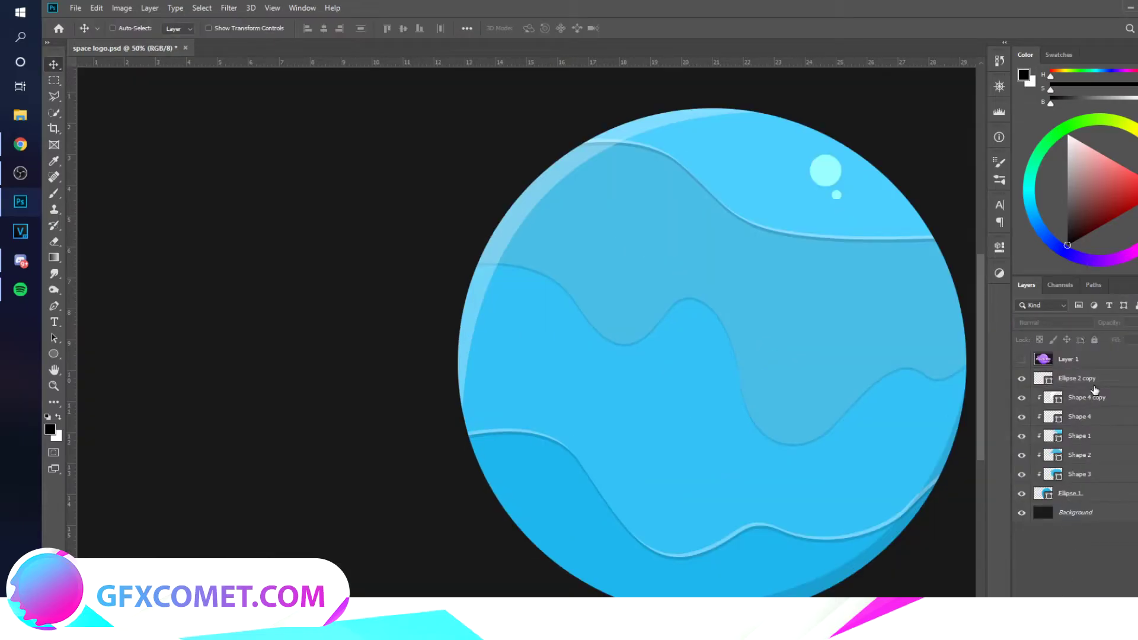
- Duplicate the highlight dots onto the planet's left and right edges, transforming the copies to fit
click(1094, 390)
drag(834, 196, 595, 296)
key(ctrl+t)
drag(638, 261, 651, 294)
key(Return)
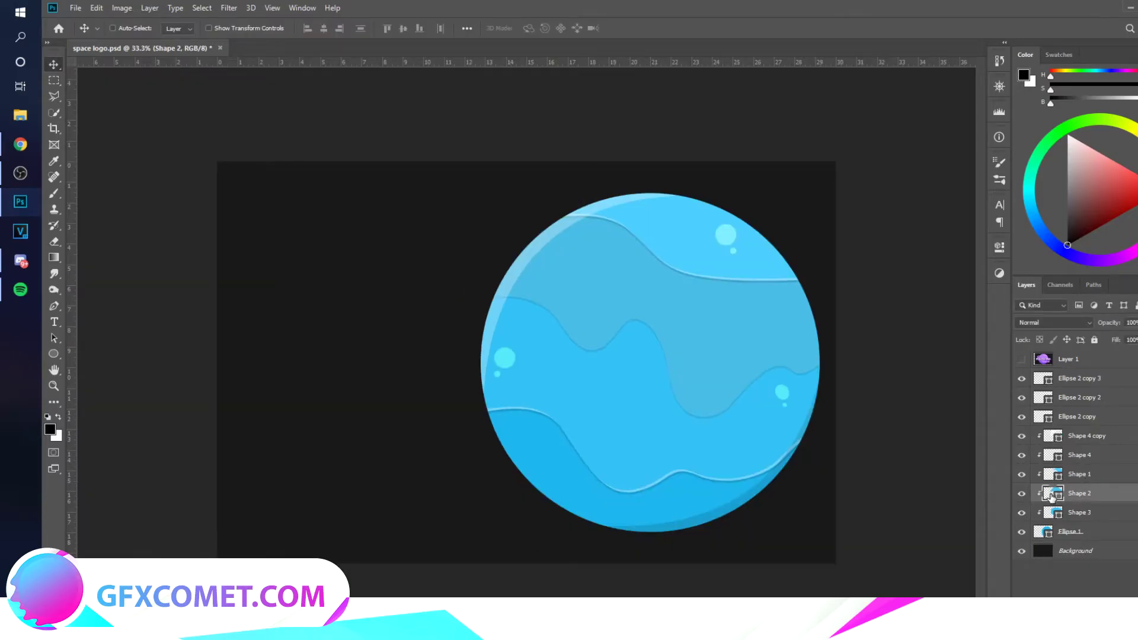
- Recolor the dripping shape to a lighter, brighter blue and set the highlight dots' opacity to 68%
double_click(1051, 496)
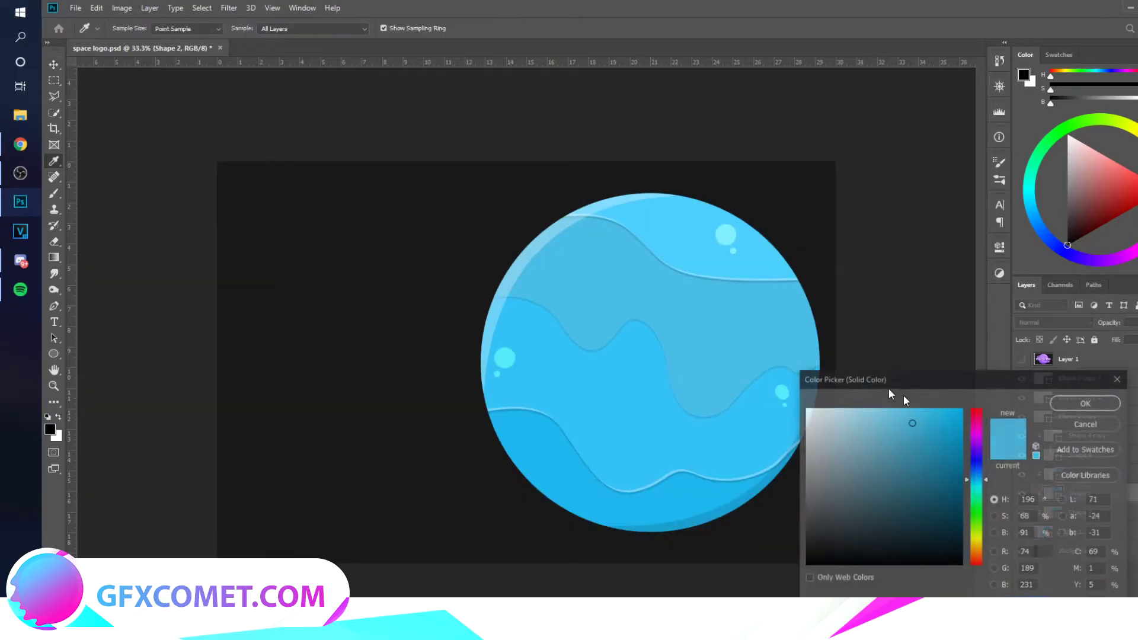
mouse_move(896, 418)
mouse_down()
mouse_move(883, 415)
mouse_move(895, 412)
mouse_up()
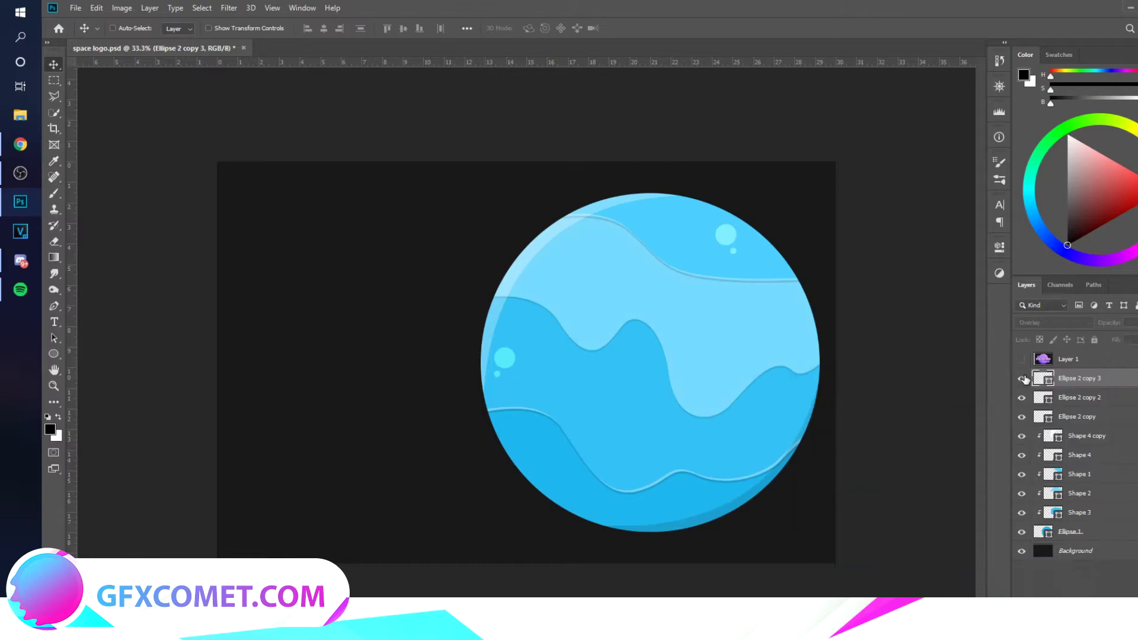
key(6)
key(8)
- Duplicate a pair of highlight dots and recolor the copy to a dark tone
alt+drag(1081, 401, 1087, 387)
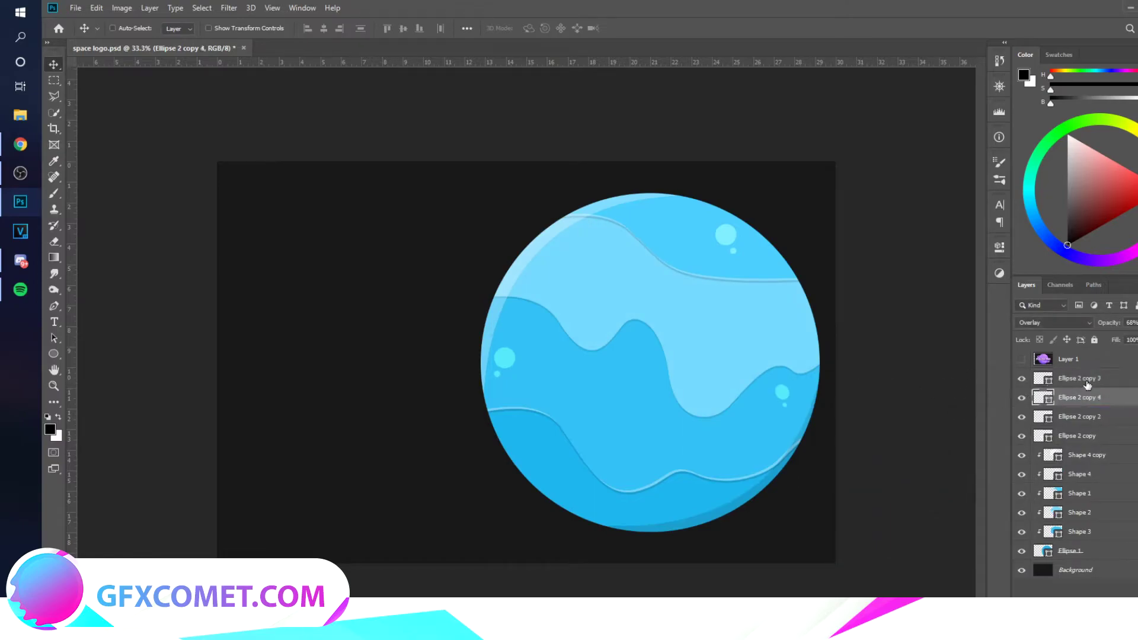
double_click(1048, 398)
drag(873, 450, 815, 519)
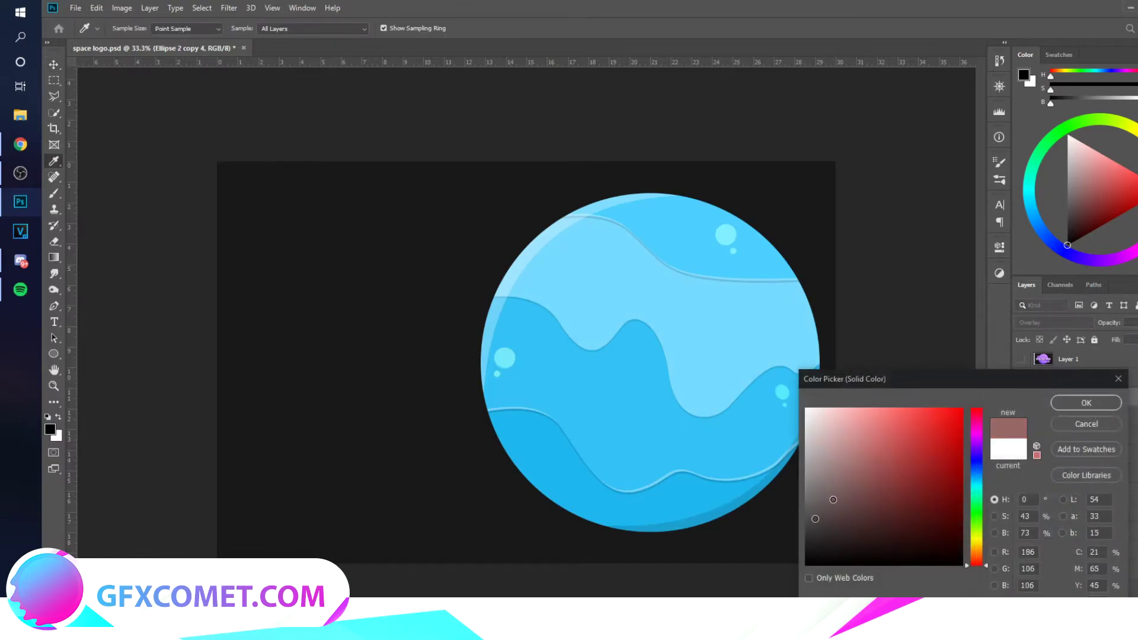
click(1073, 405)
- Position the dark dots on the planet's lower-left area and place a transformed copy near its lower-right edge
drag(571, 358, 561, 419)
key(ctrl+t)
key(Return)
drag(583, 459, 703, 504)
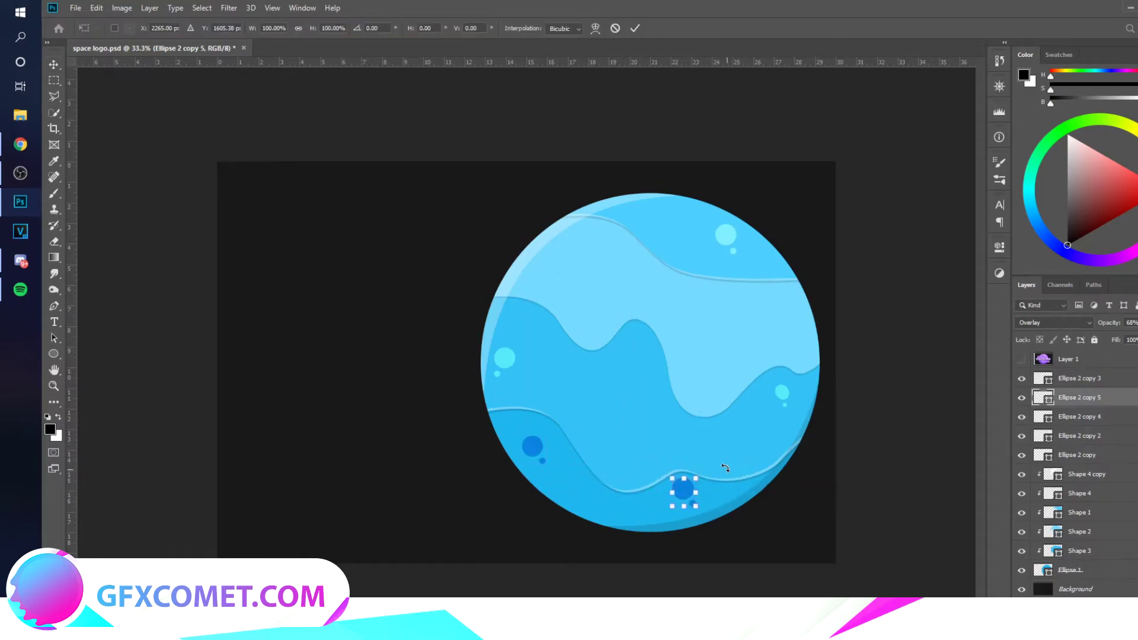
- Group all the planet's shape and dot layers, excluding the reference image and background
click(1077, 382)
shift+click(1093, 568)
key(ctrl+g)
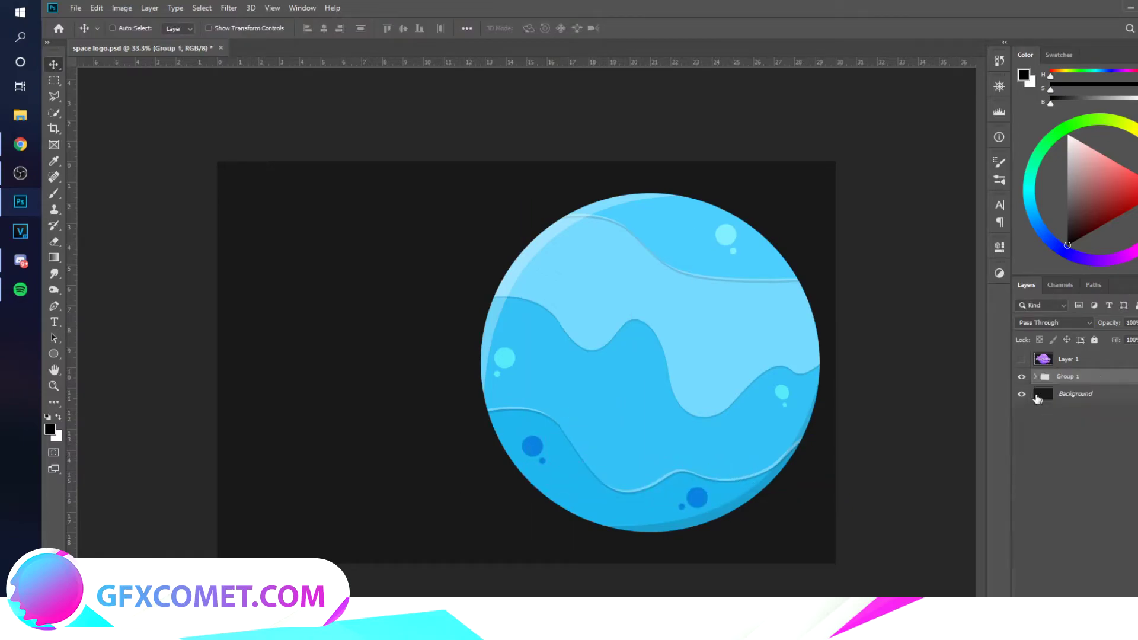
- Duplicate the planet group, hide the original group and move the copy to the center of the canvas
key(ctrl+j)
click(1021, 392)
drag(722, 350, 606, 353)
click(1022, 376)
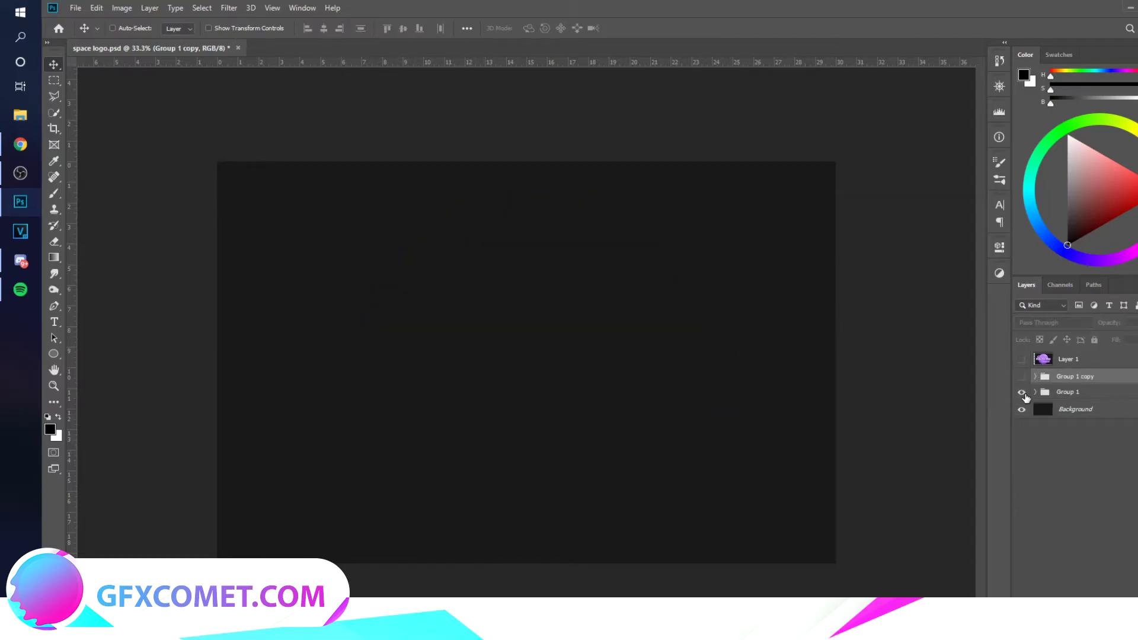
click(1021, 392)
click(1021, 377)
click(1021, 392)
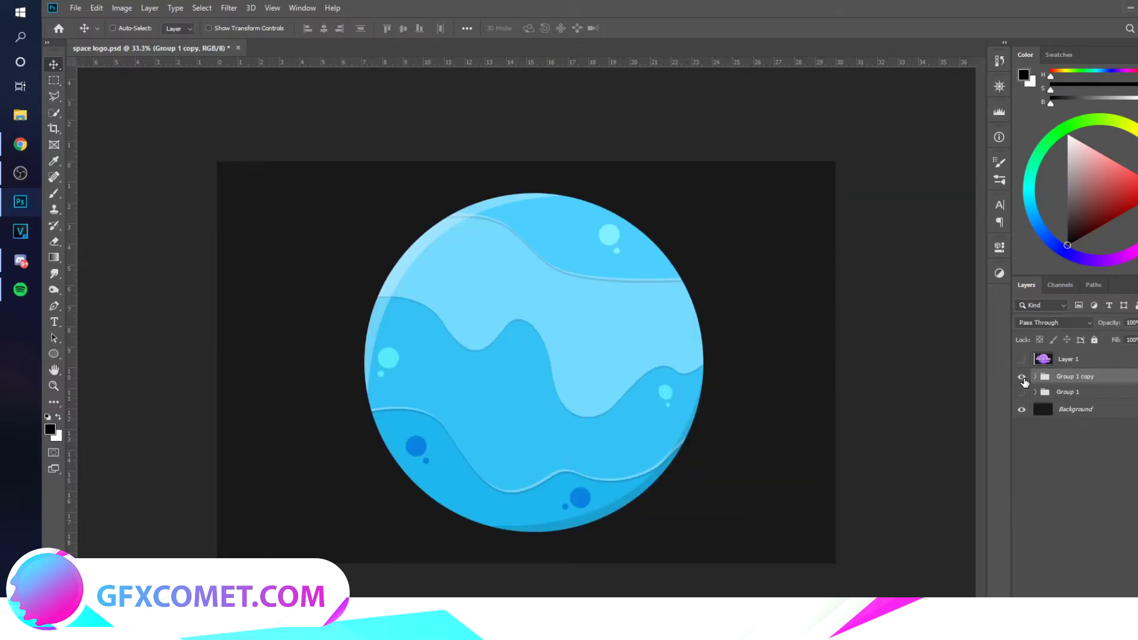
- Add the title SPACE SIM across the planet in the Ariston Comic Demo Regular font
key(t)
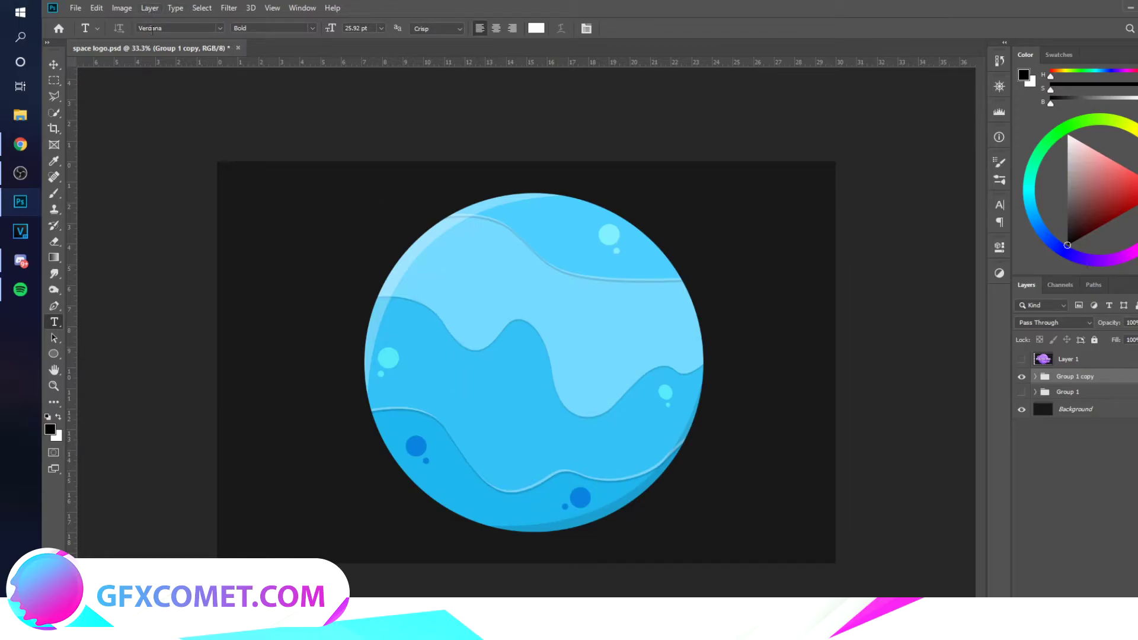
text(aristo)
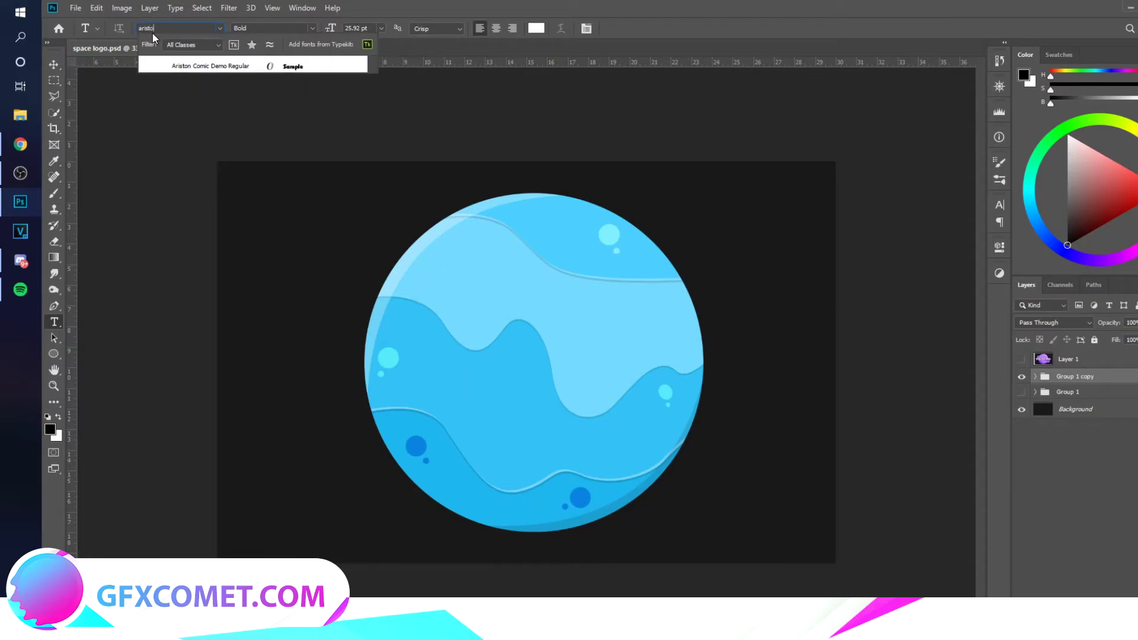
click(212, 65)
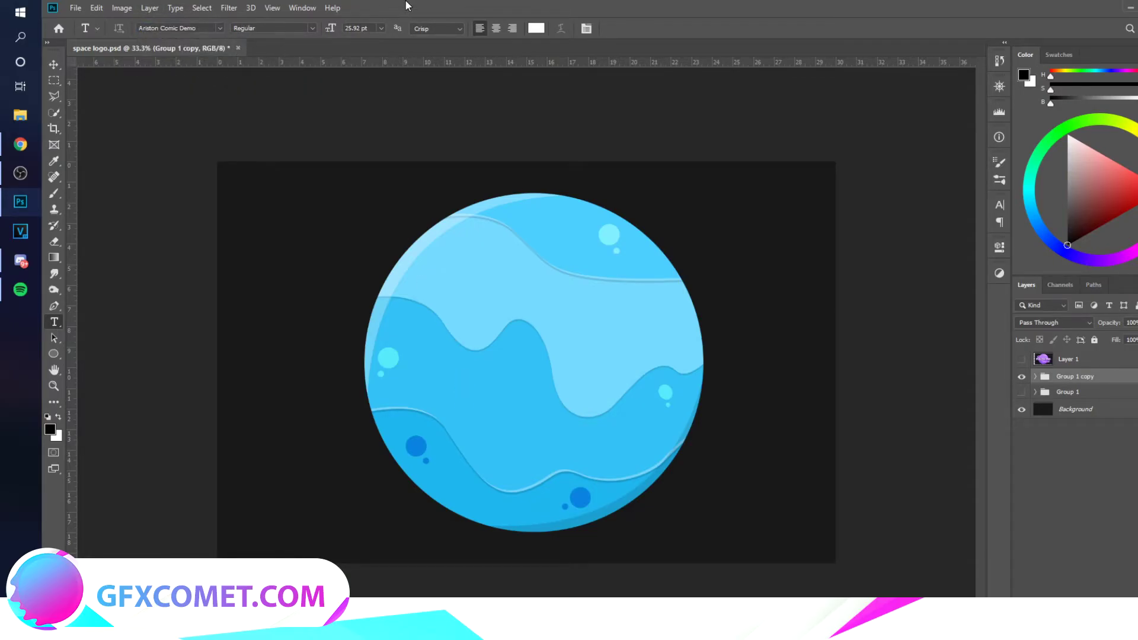
drag(715, 334, 718, 335)
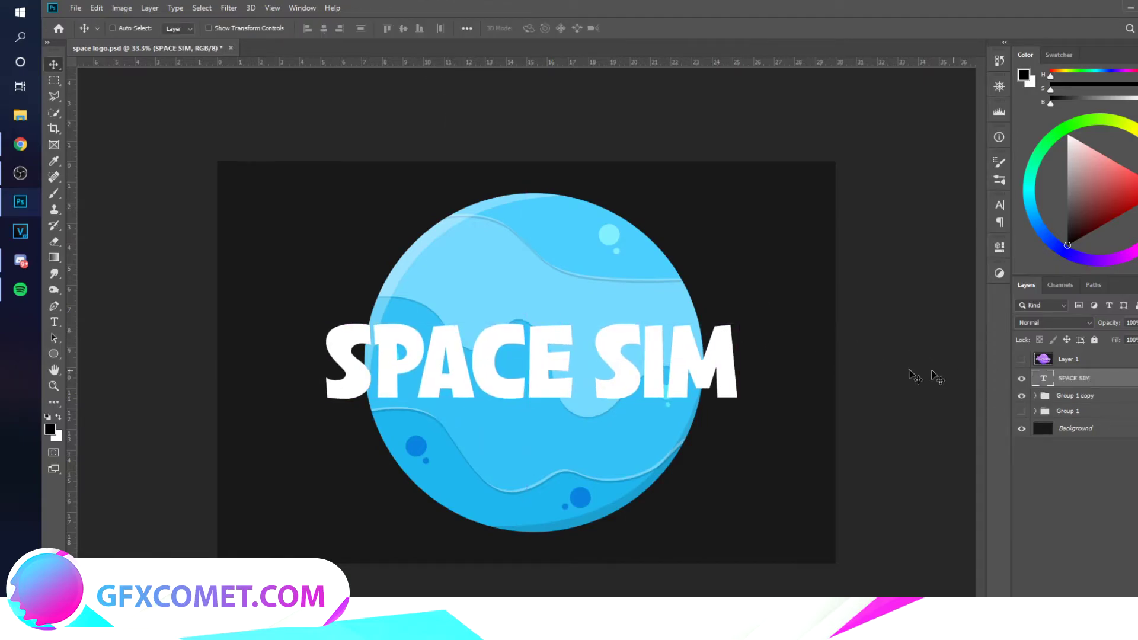
- Recolor the SPACE SIM text to light blue, RGB 140, 229, 255
double_click(604, 365)
key(ctrl+a)
click(535, 27)
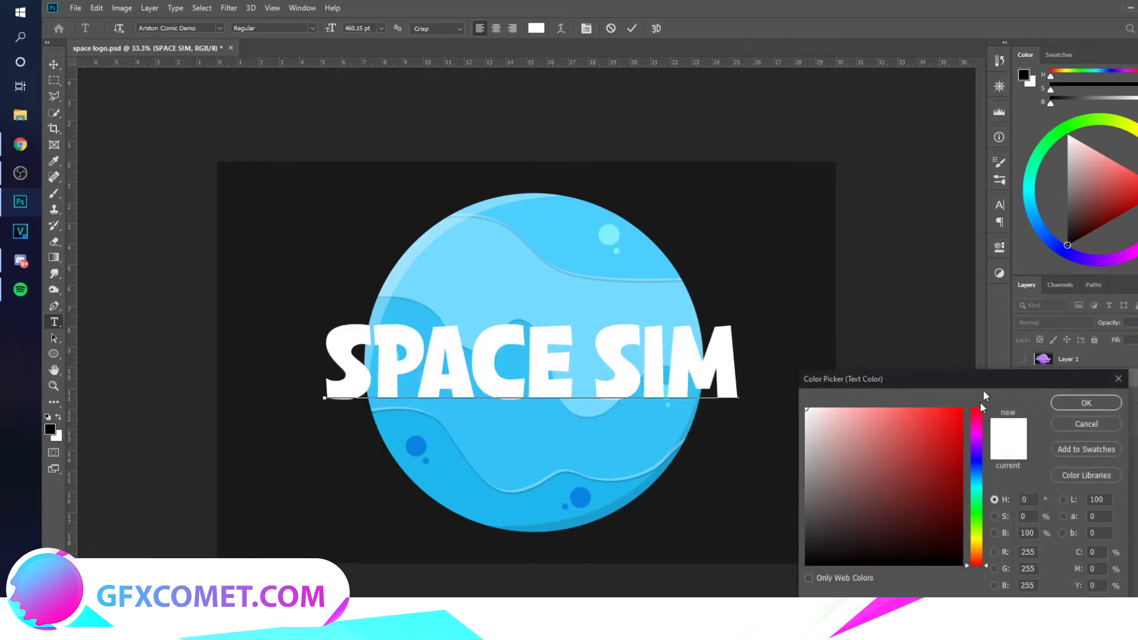
drag(980, 409, 980, 481)
drag(909, 403, 876, 389)
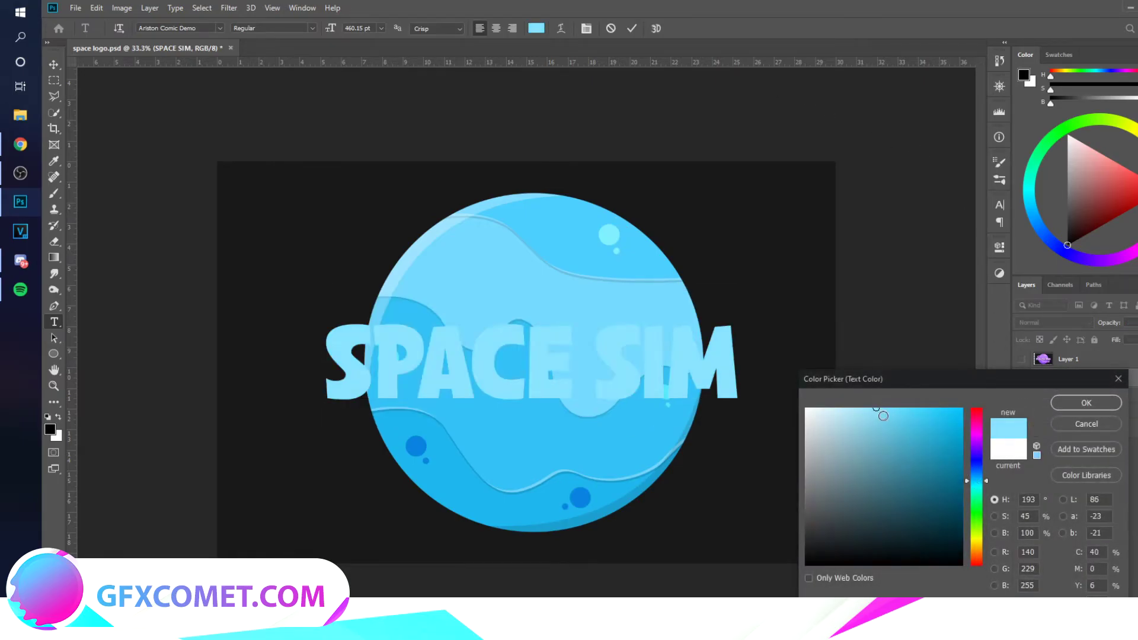
click(1086, 403)
- On a new layer, draw a closed Pen path with a wavy upper edge over the text's lower half and convert it into a shape
click(54, 306)
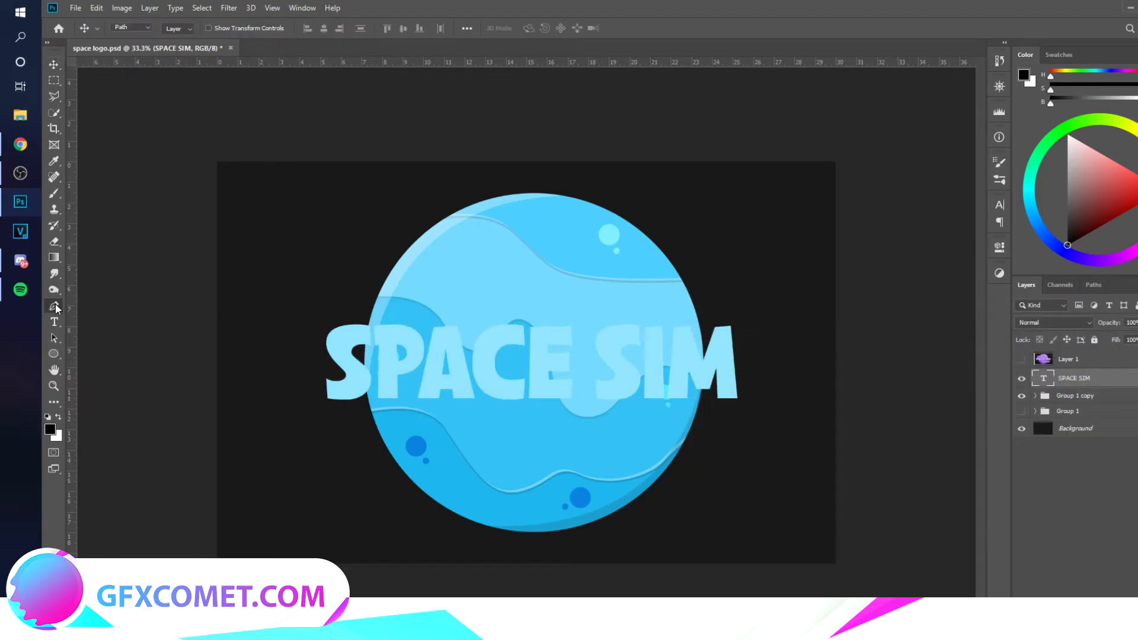
key(ctrl+shift+alt+n)
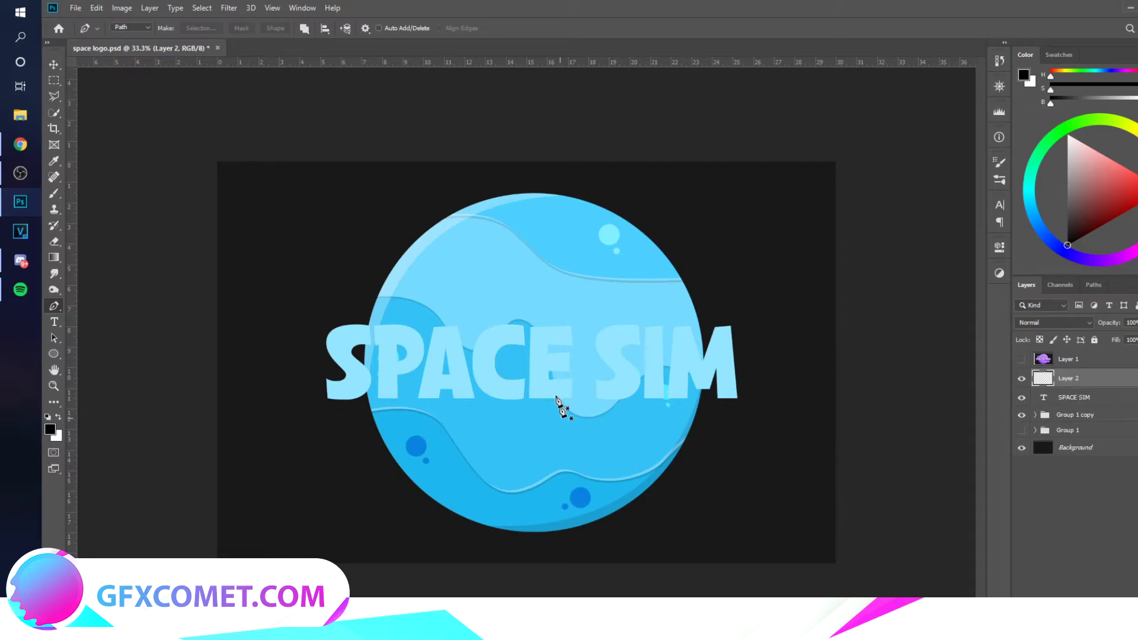
click(309, 368)
drag(373, 366, 416, 378)
drag(466, 374, 513, 373)
drag(575, 370, 616, 381)
click(668, 369)
click(778, 364)
click(825, 409)
click(697, 457)
click(299, 419)
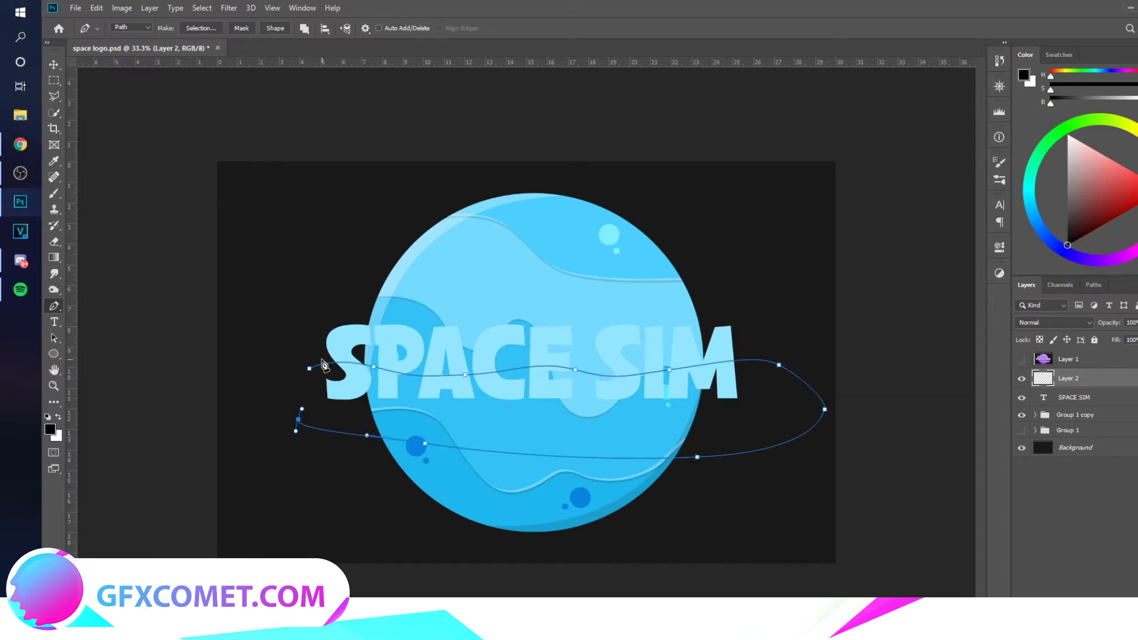
click(310, 368)
click(275, 28)
key(v)
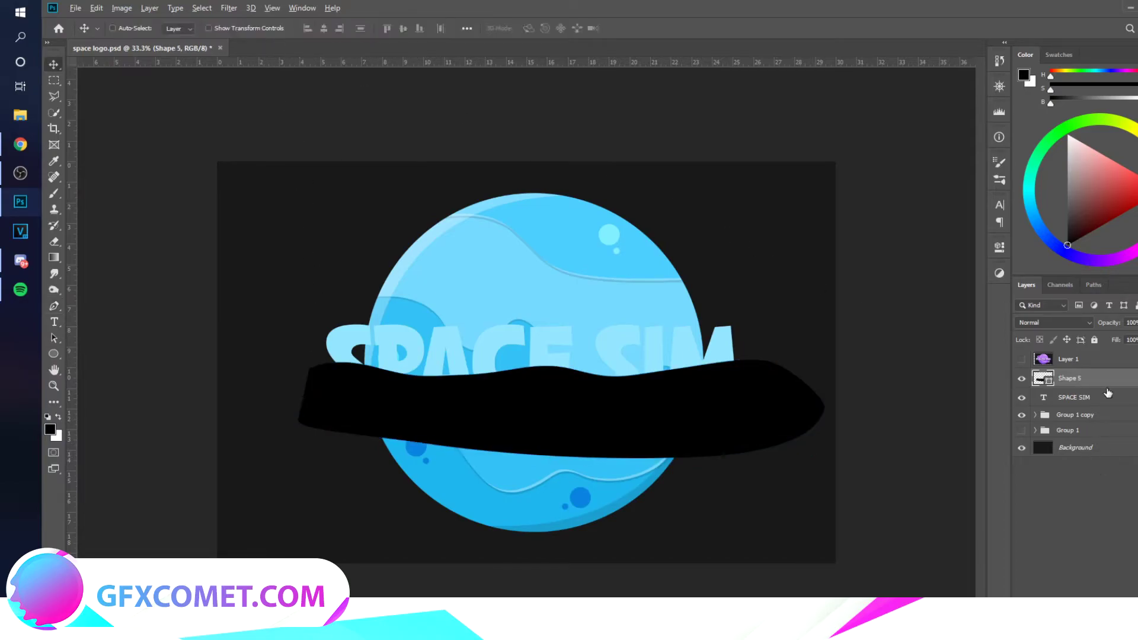
- Clip the black wavy shape to the text as a reduced-opacity Overlay and merge it with the text layer
key(ctrl+alt+g)
click(1054, 322)
click(1054, 471)
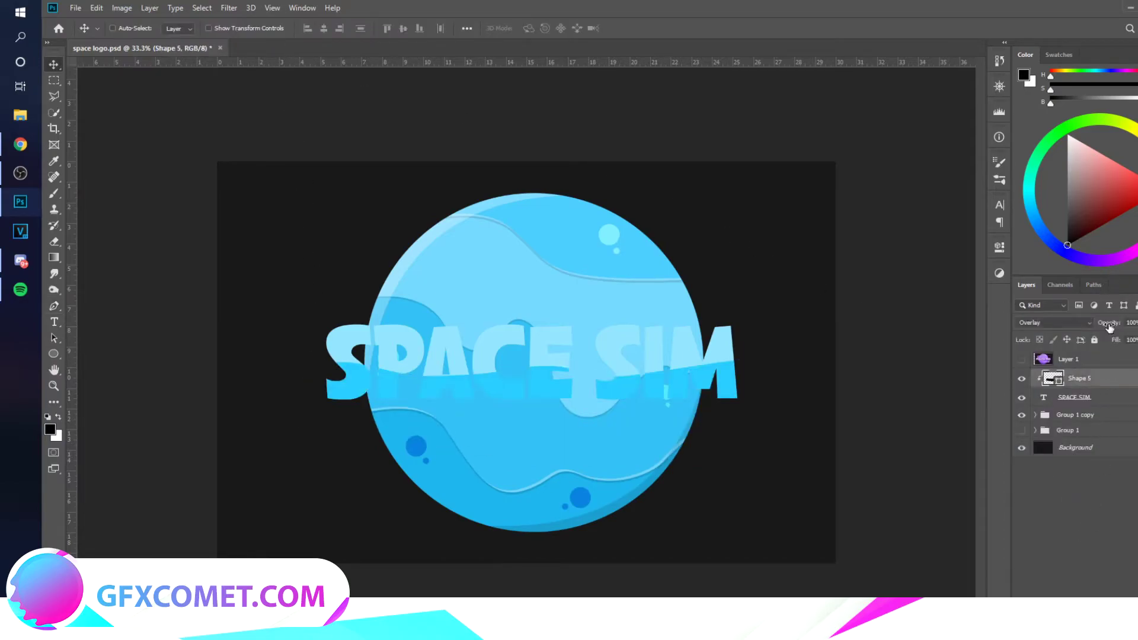
drag(1104, 325, 948, 330)
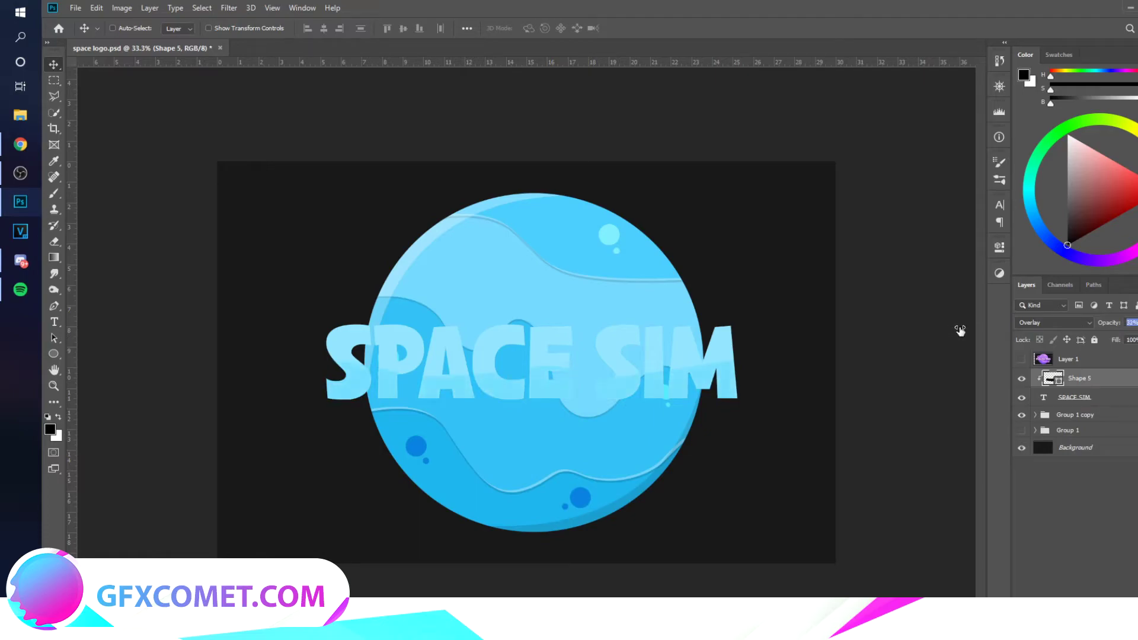
key(ctrl+e)
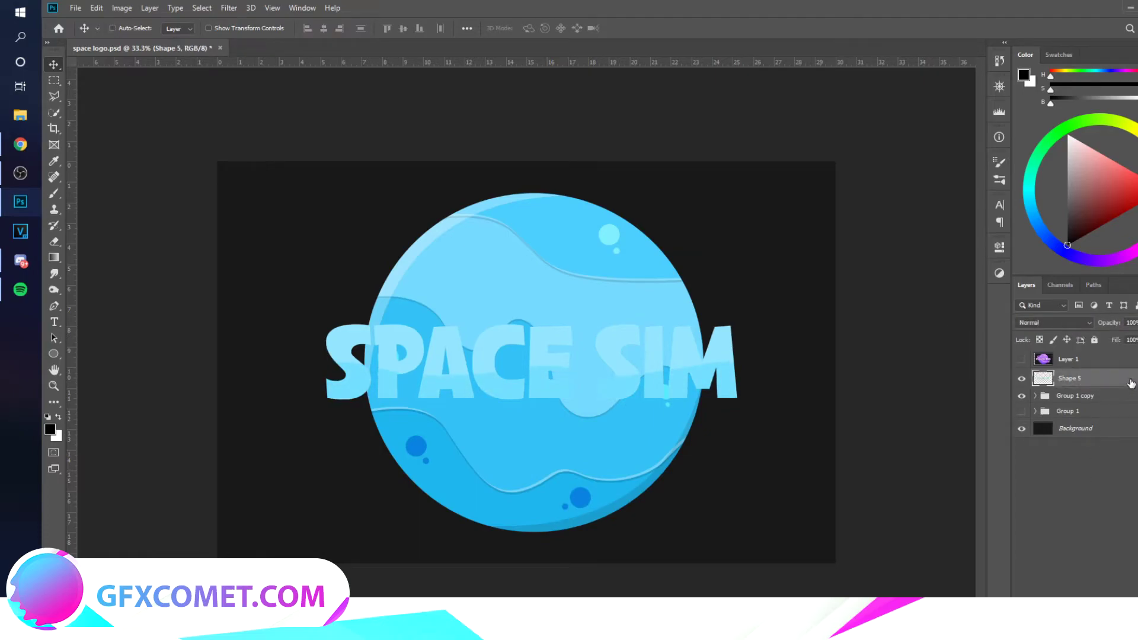
- Add an outside stroke to the SPACE SIM lettering in dark gray, RGB 46, 46, 46
double_click(1131, 384)
click(708, 443)
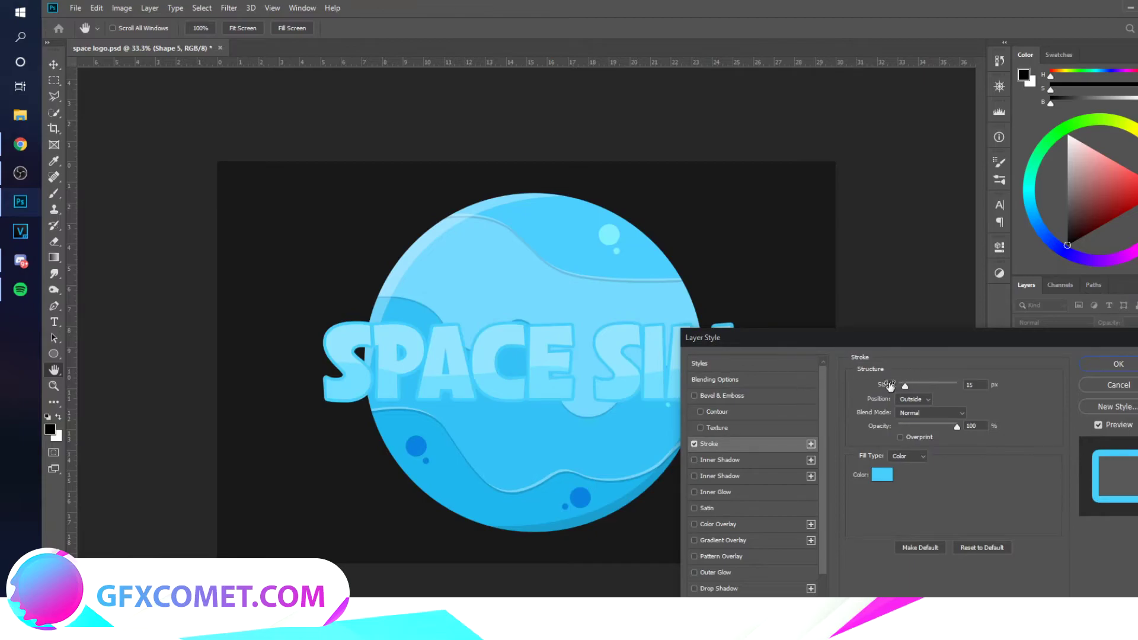
click(882, 474)
mouse_move(812, 504)
mouse_down()
mouse_move(826, 539)
mouse_move(781, 538)
mouse_up()
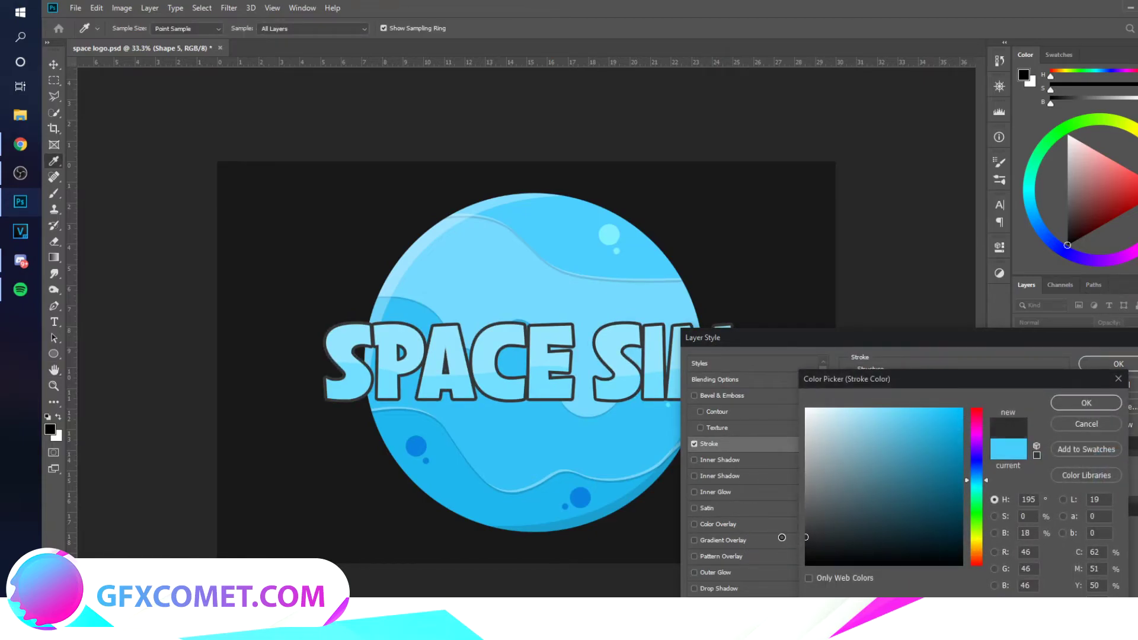
click(1086, 402)
- Add a dark drop shadow to the lettering with 100% opacity, 39 px distance and a slightly increased size
click(719, 588)
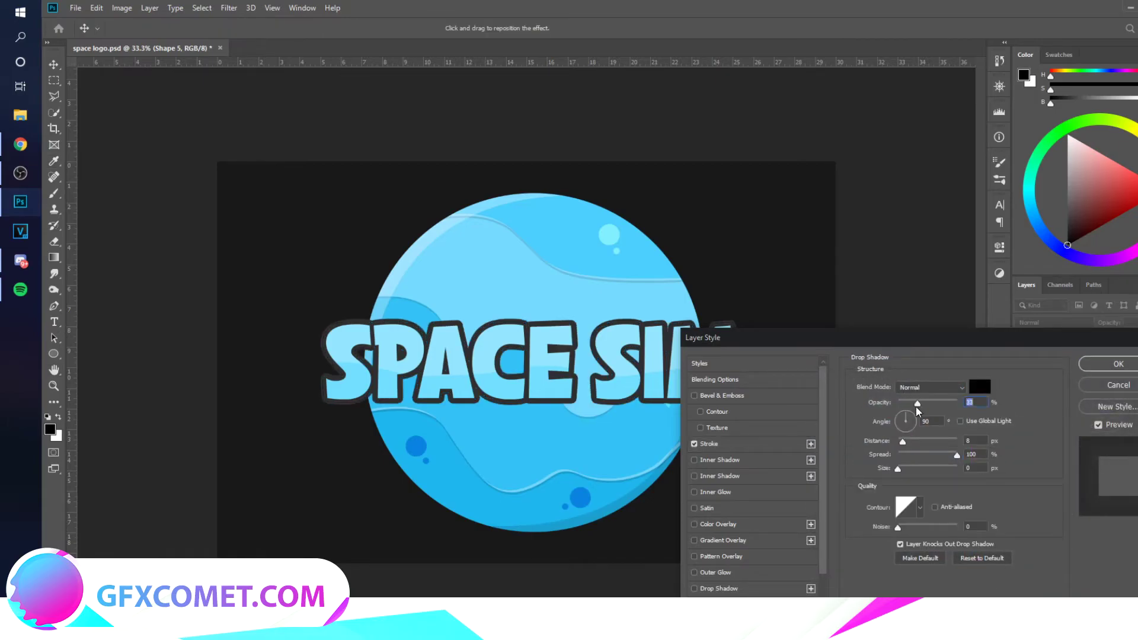
drag(917, 404, 958, 404)
drag(902, 441, 922, 441)
drag(898, 469, 904, 469)
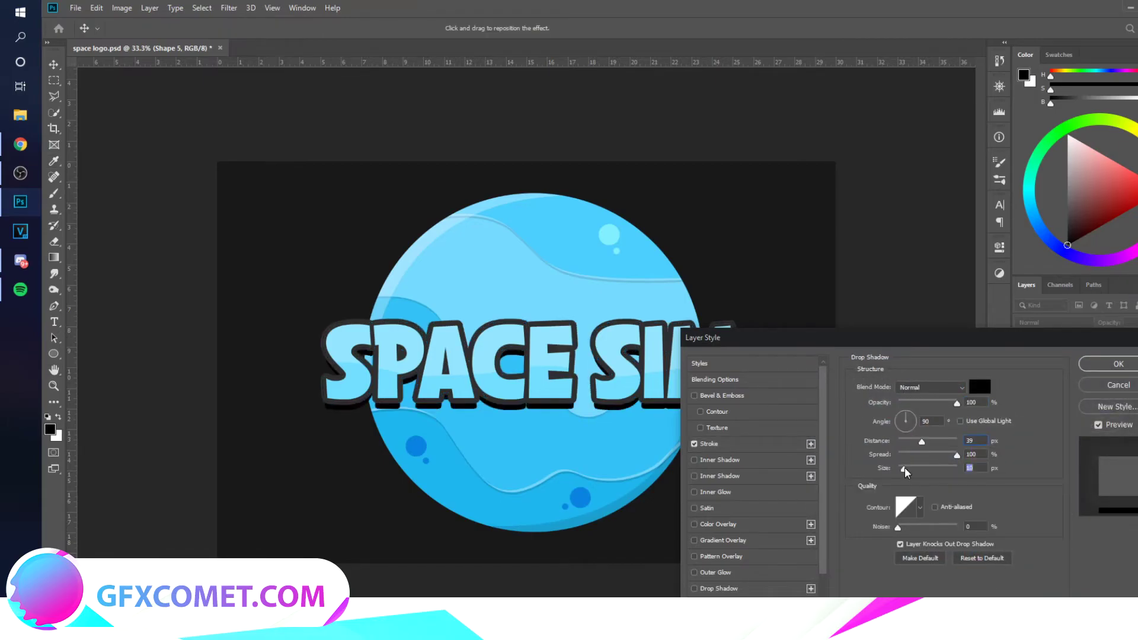
click(979, 386)
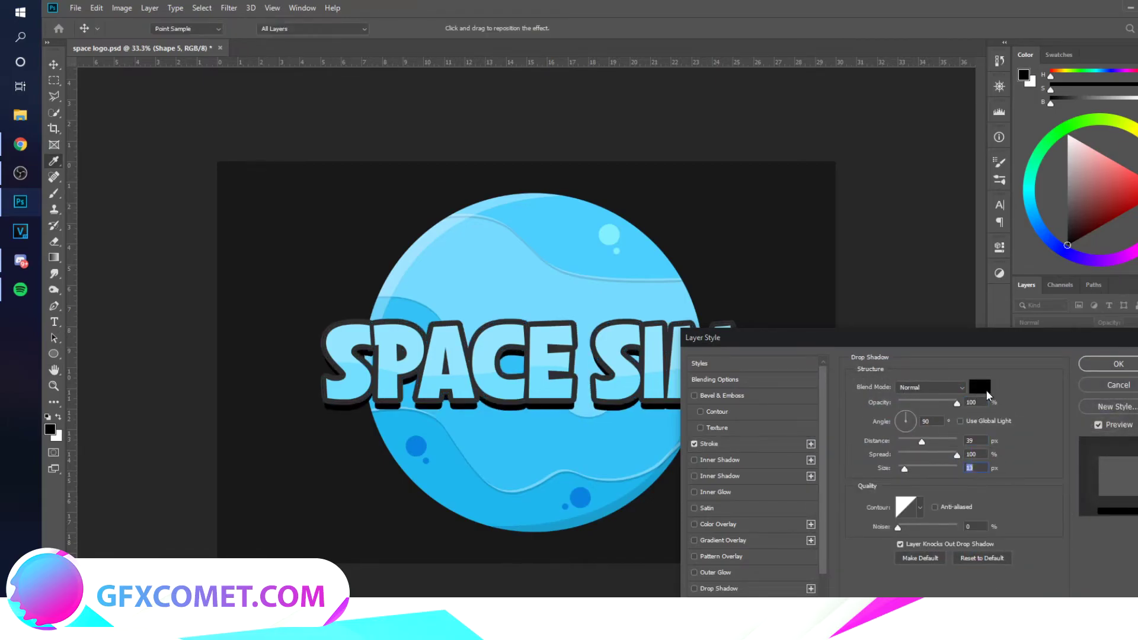
mouse_move(784, 533)
mouse_down()
mouse_move(804, 546)
mouse_move(783, 541)
mouse_up()
key(Return)
key(Return)
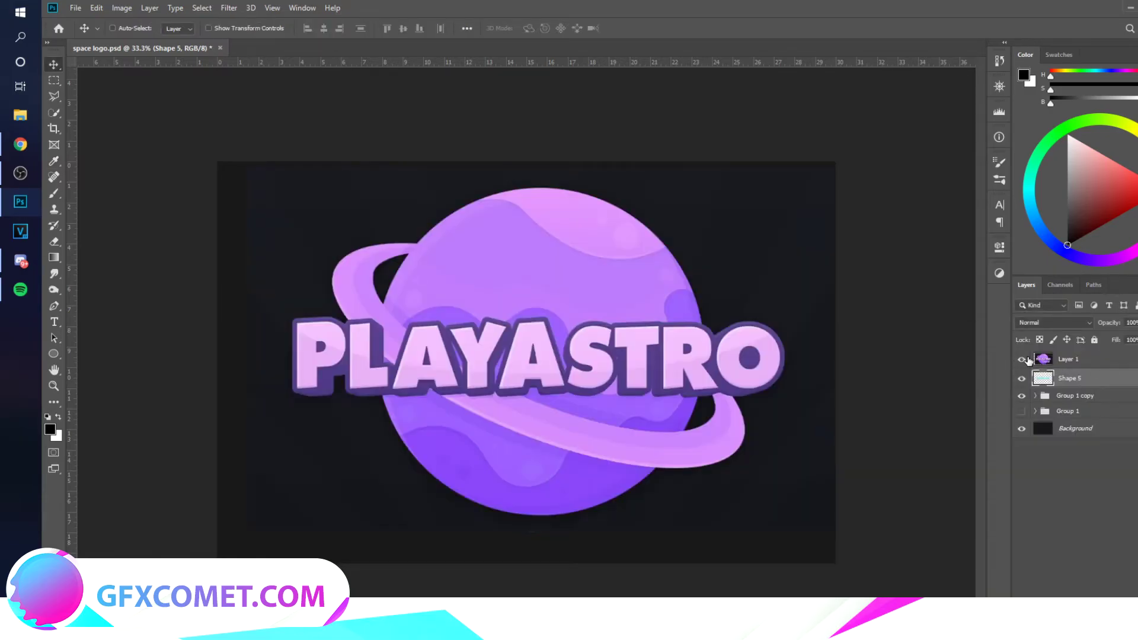
- On a new layer above the visible PLAYASTRO reference, trace its planet ring with the Pen tool and convert the path into a shape
click(55, 307)
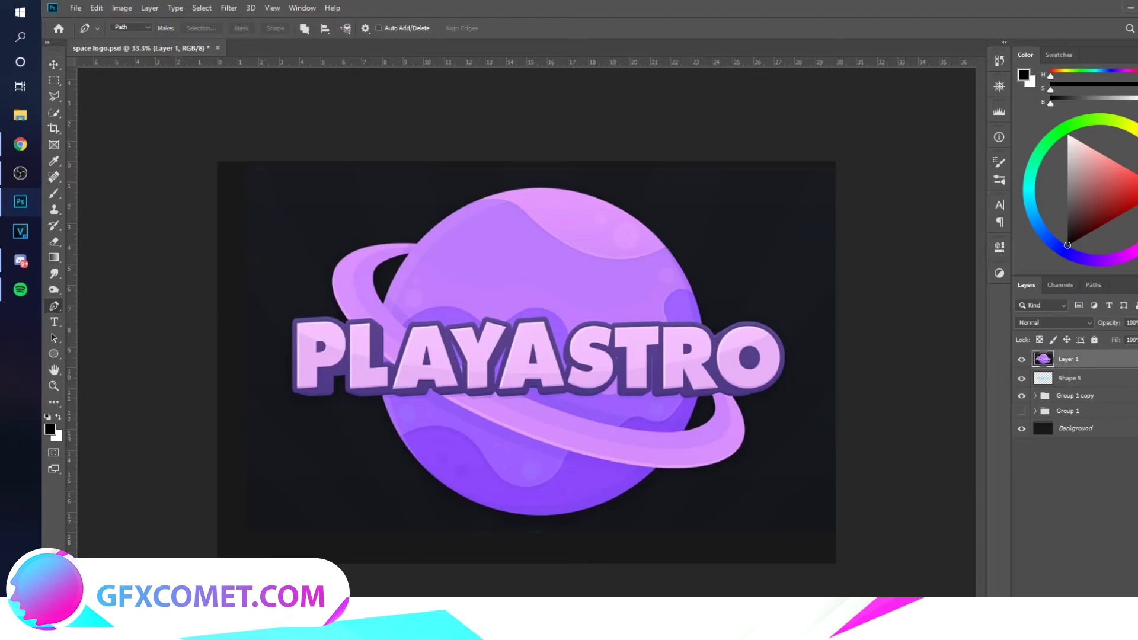
key(ctrl+shift+alt+n)
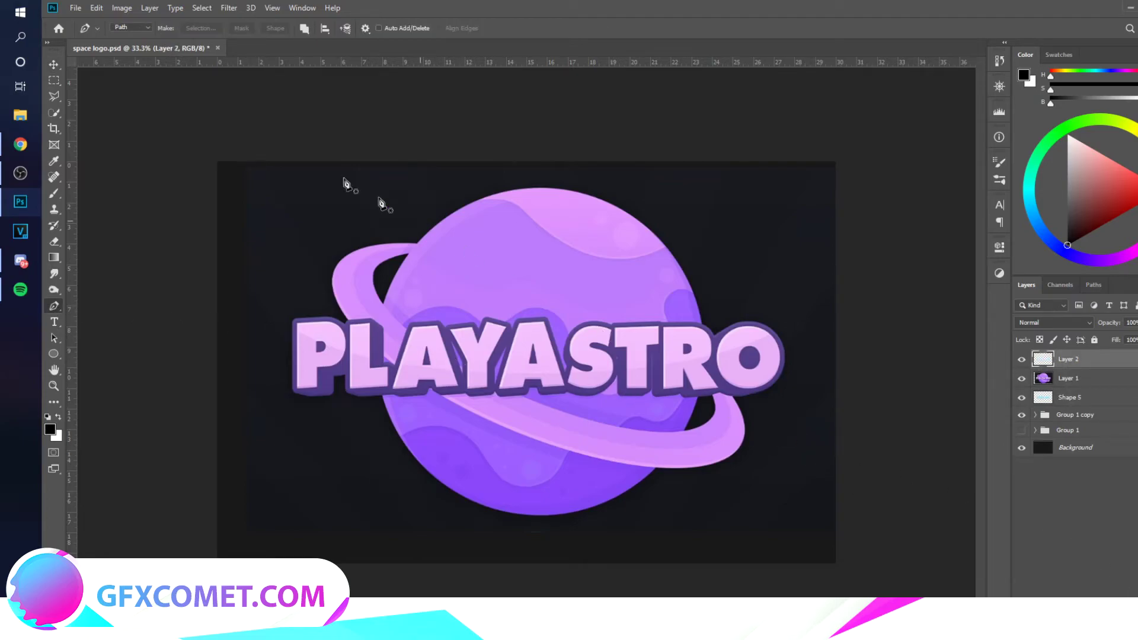
click(407, 255)
drag(397, 322, 444, 371)
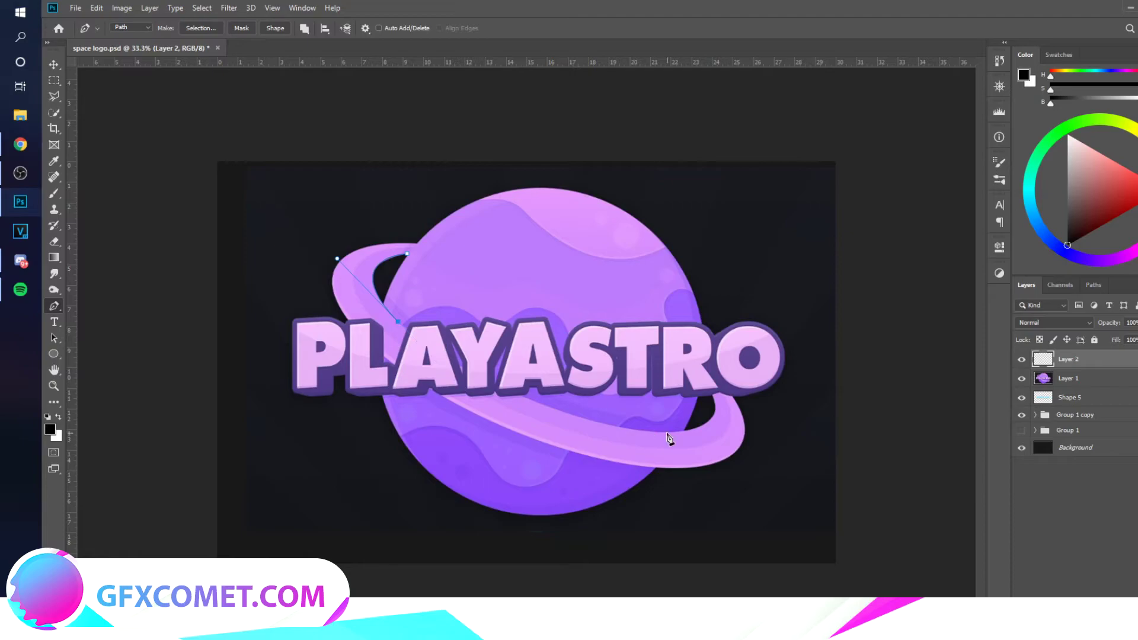
drag(669, 432, 828, 449)
drag(685, 351, 617, 268)
alt+click(685, 351)
click(699, 342)
drag(678, 467, 539, 463)
alt+click(677, 467)
drag(349, 320, 203, 170)
drag(427, 243, 572, 247)
alt+click(427, 243)
click(408, 253)
click(274, 28)
key(v)
- Move the traced ring down below the reference ring and recolor it blue, RGB 67, 182, 255
drag(650, 342, 650, 437)
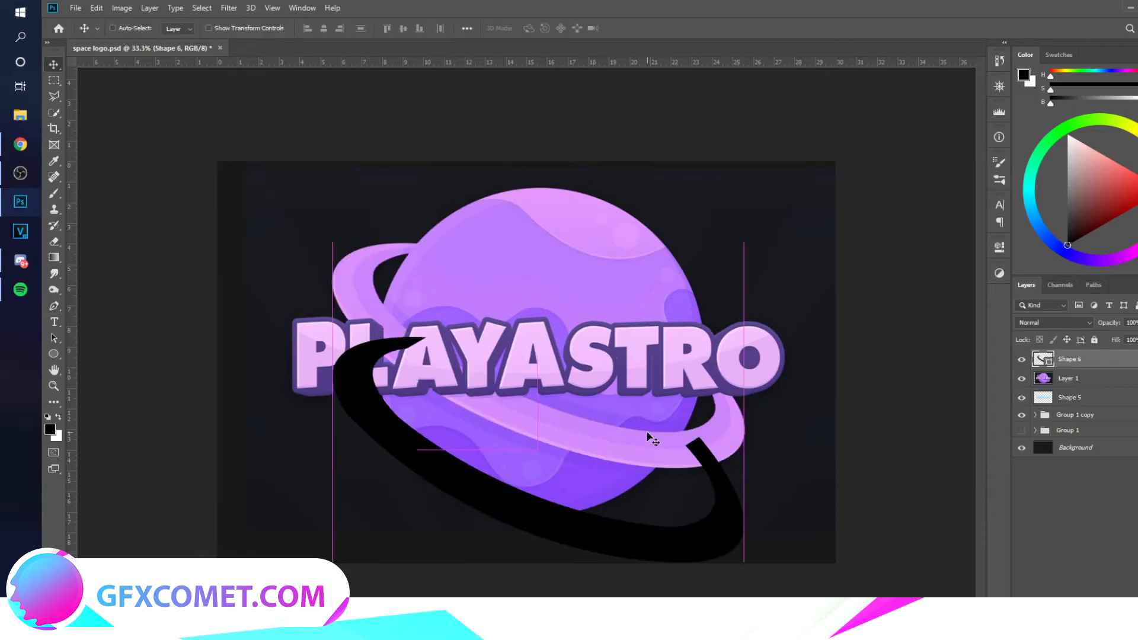
double_click(1043, 359)
click(973, 477)
click(922, 407)
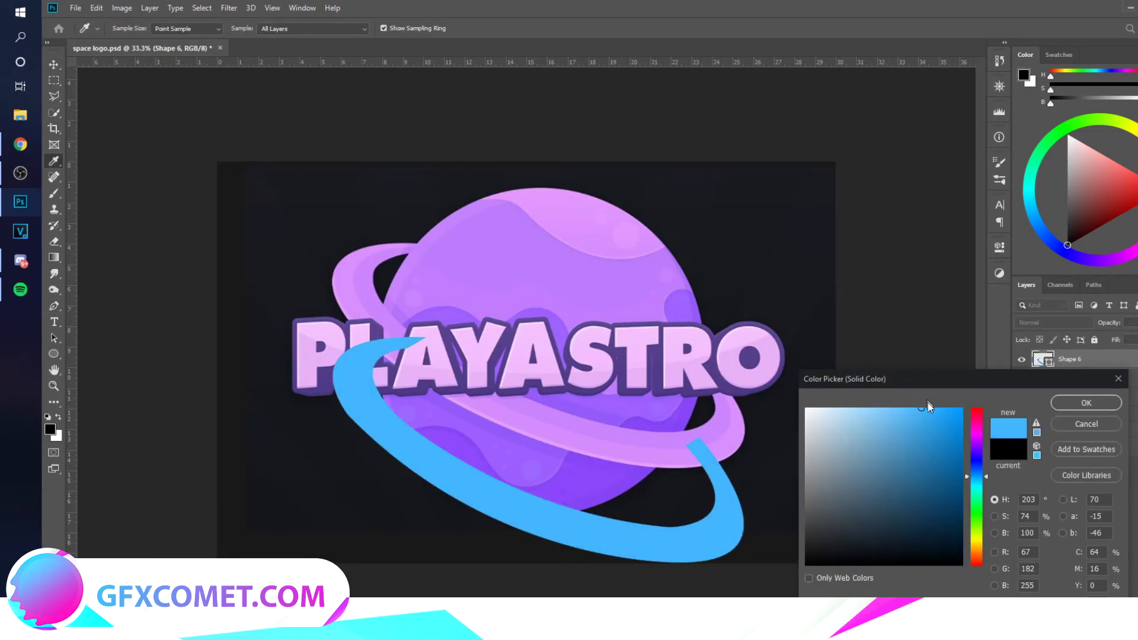
click(1069, 403)
key(v)
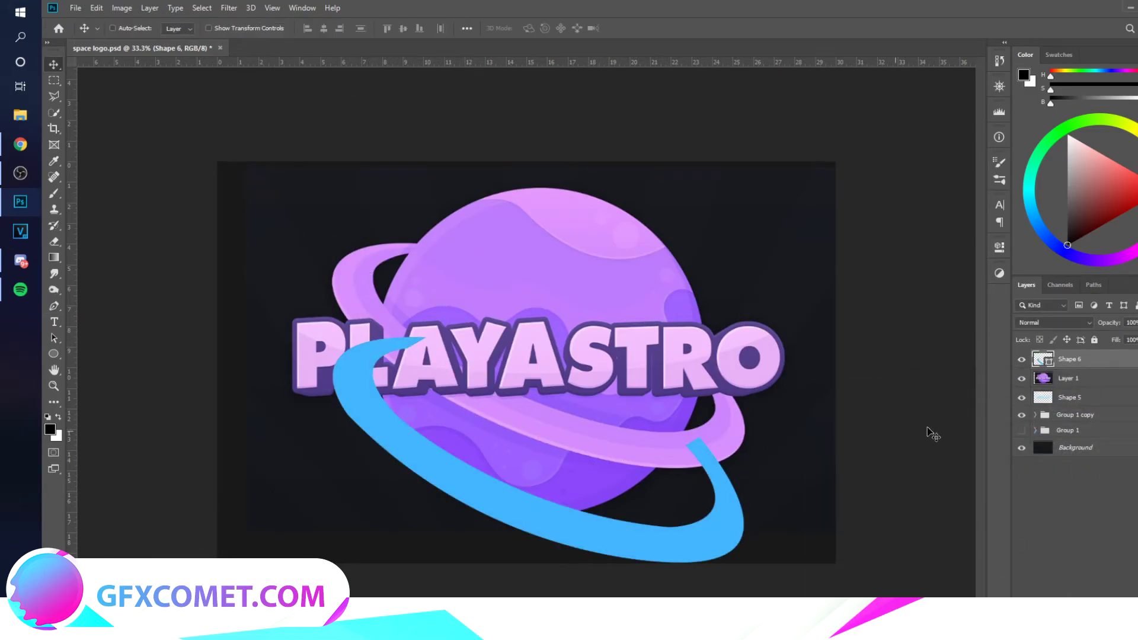
- Apply a black inner shadow to the ring with 91 px distance and 13% opacity
double_click(1067, 359)
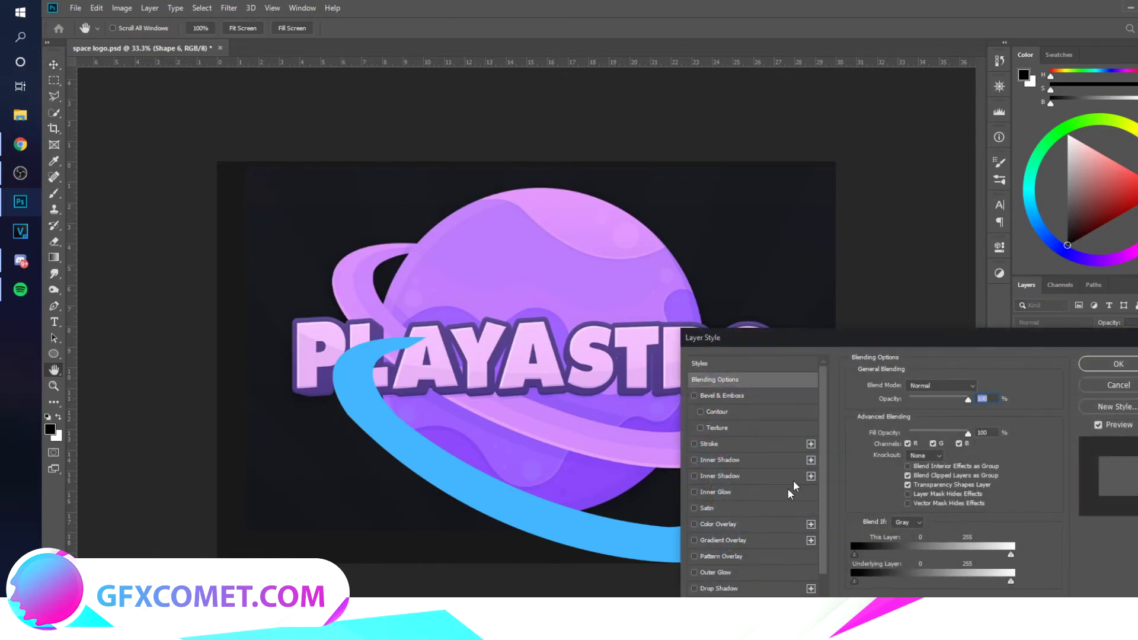
click(735, 462)
drag(904, 440, 941, 435)
click(914, 418)
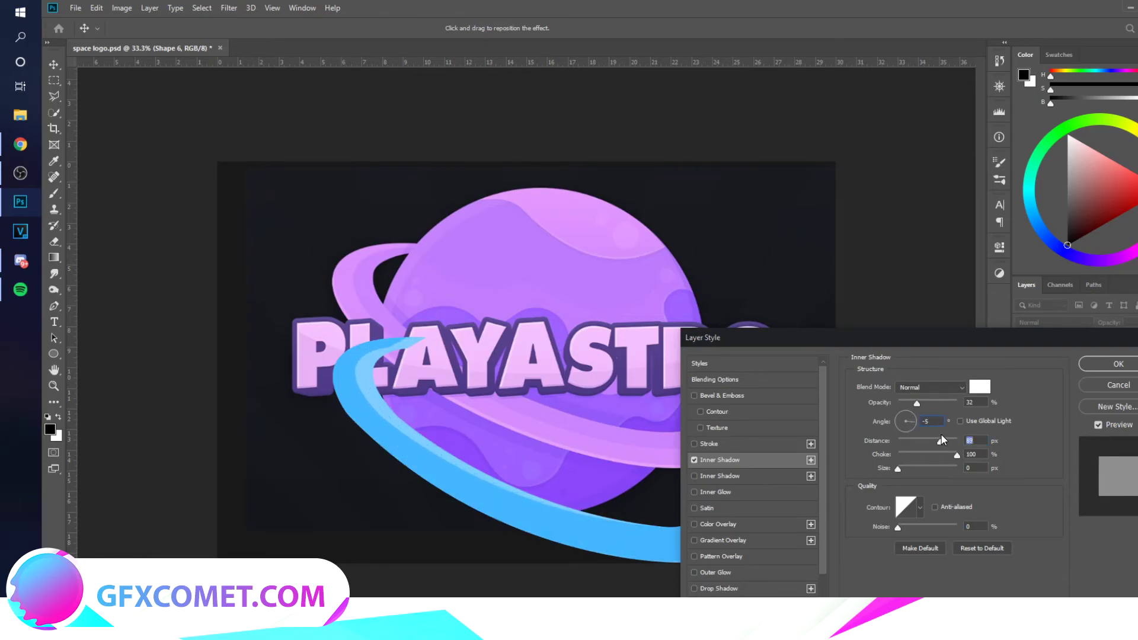
click(978, 386)
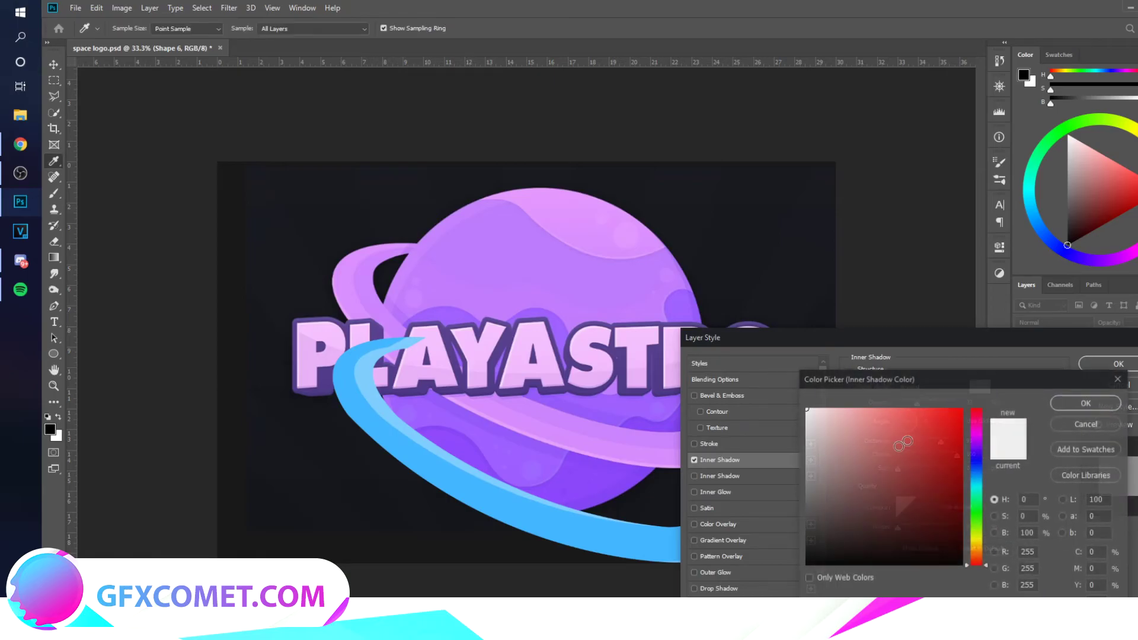
click(1062, 404)
drag(955, 404, 905, 400)
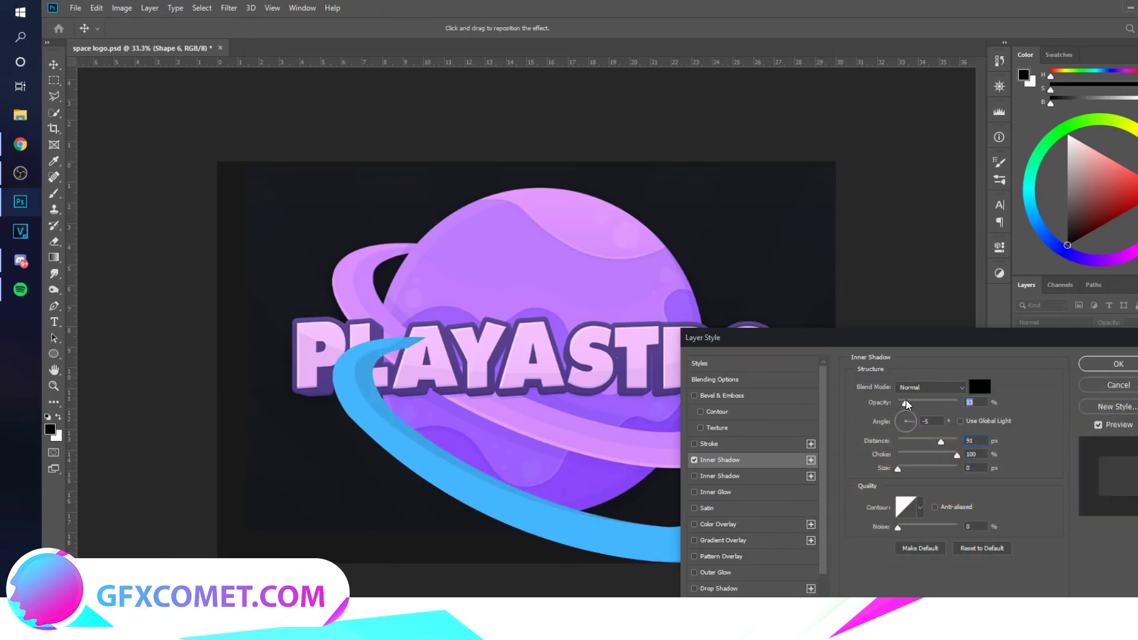
- Add a second inner shadow to the ring in white with 16% opacity and 14 px distance, and adjust its angle
click(697, 476)
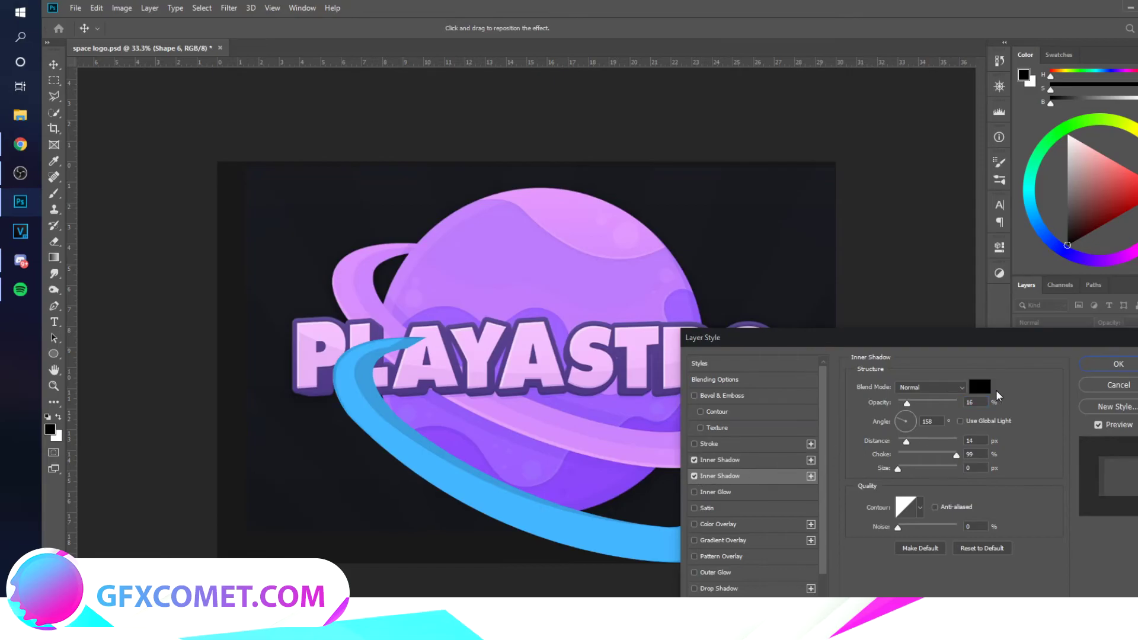
click(982, 387)
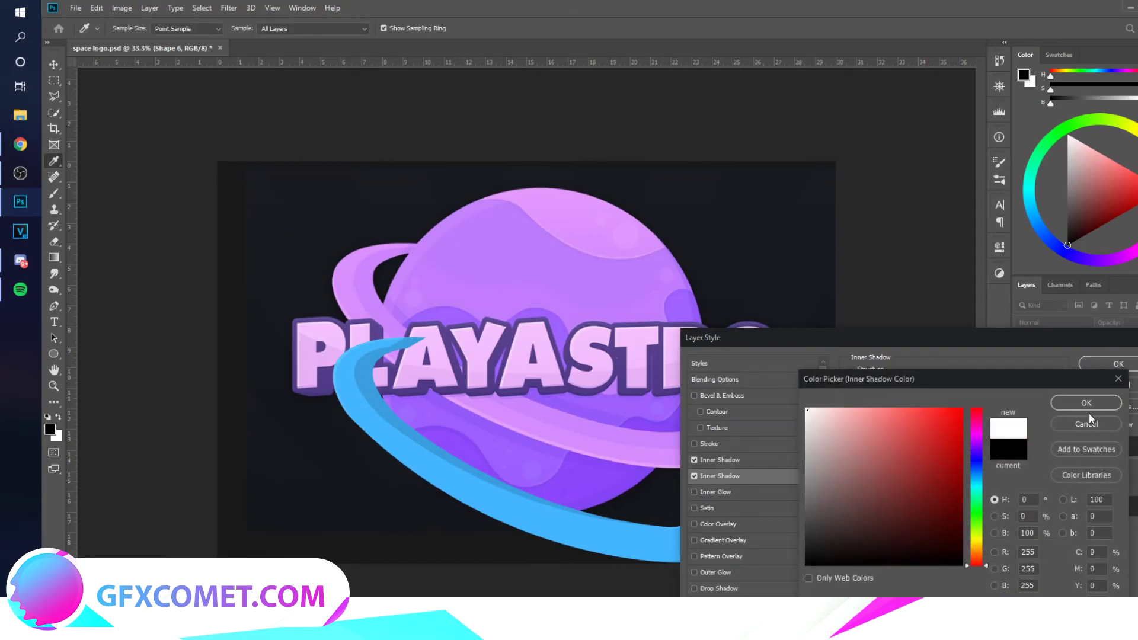
click(1087, 404)
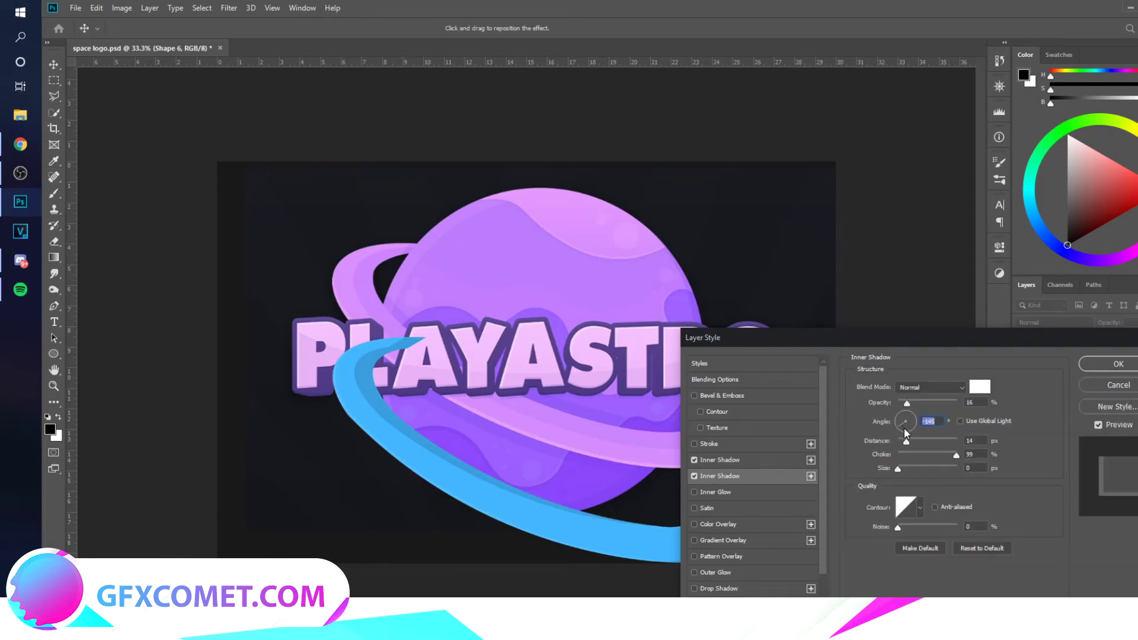
click(1115, 364)
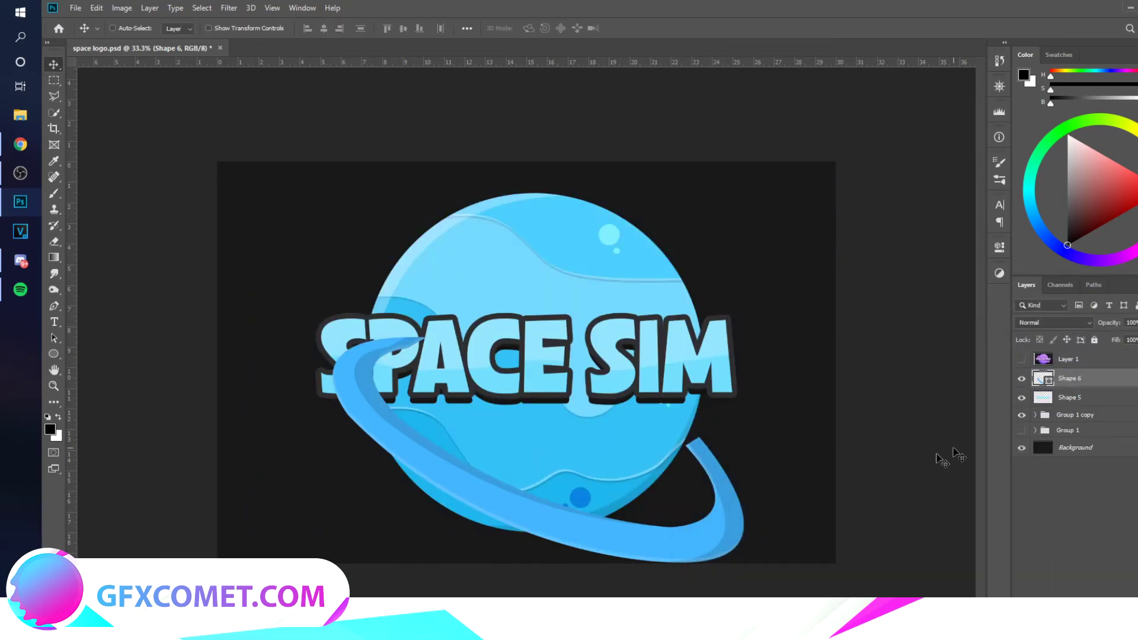
- Position the ring around the middle of the planet, hide the lettering, and place the ring layer beneath the lettering layer
drag(942, 461, 765, 442)
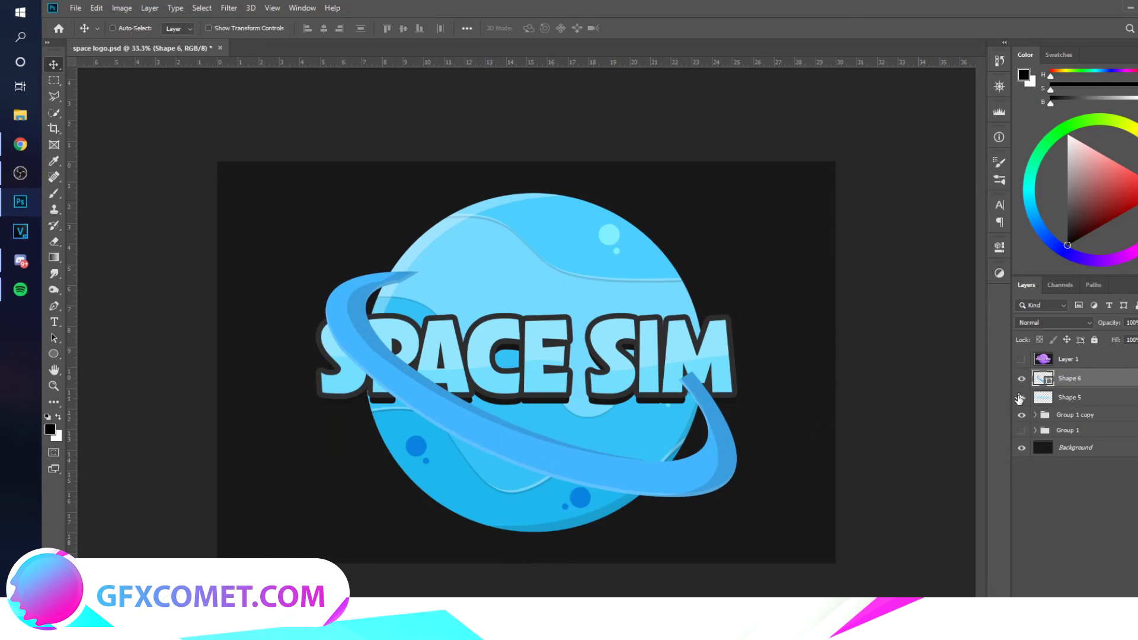
click(1021, 398)
drag(1069, 379, 1075, 407)
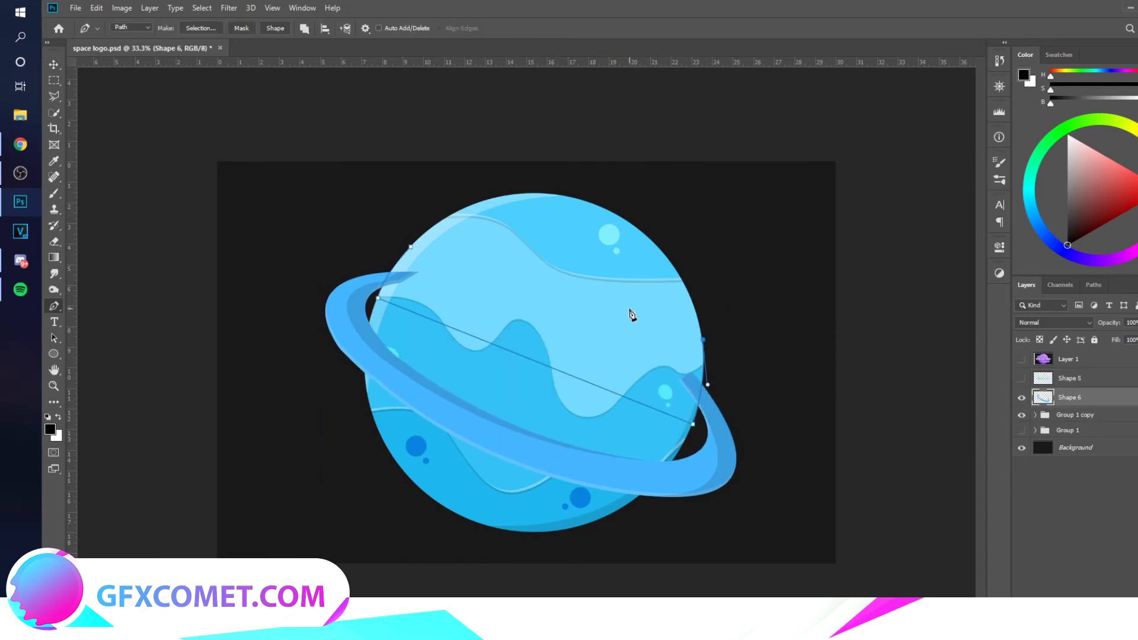
- Outline the ring ends overlapping the planet with the Pen tool, turn the path into a selection and delete those parts
click(629, 308)
click(484, 249)
click(412, 247)
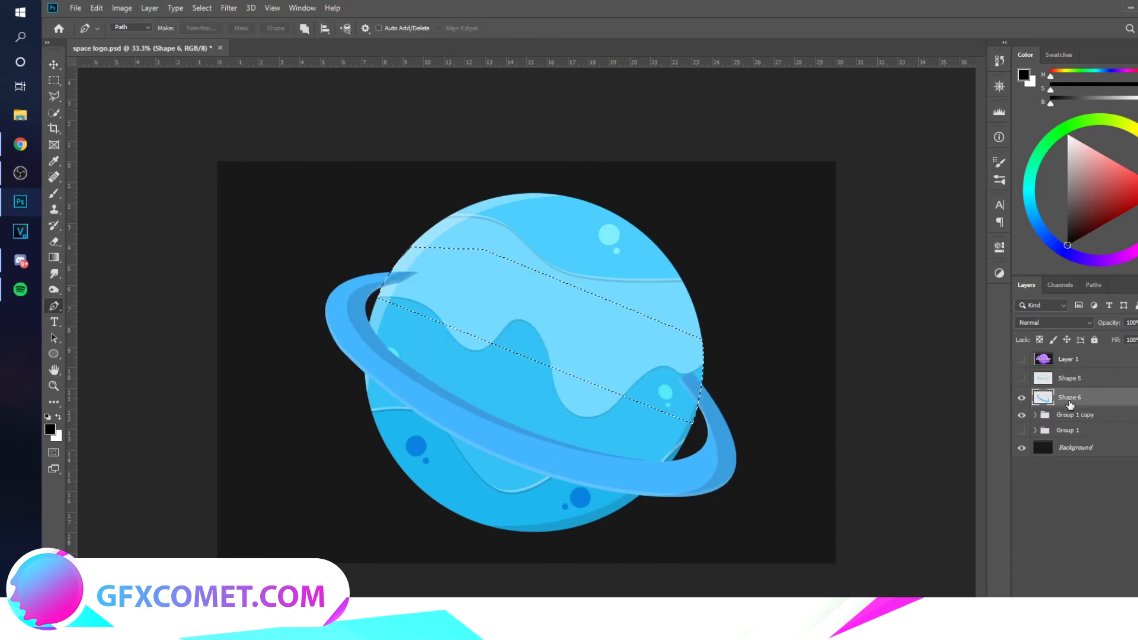
key(ctrl+Return)
key(ctrl+d)
key(ctrl+minus)
key(v)
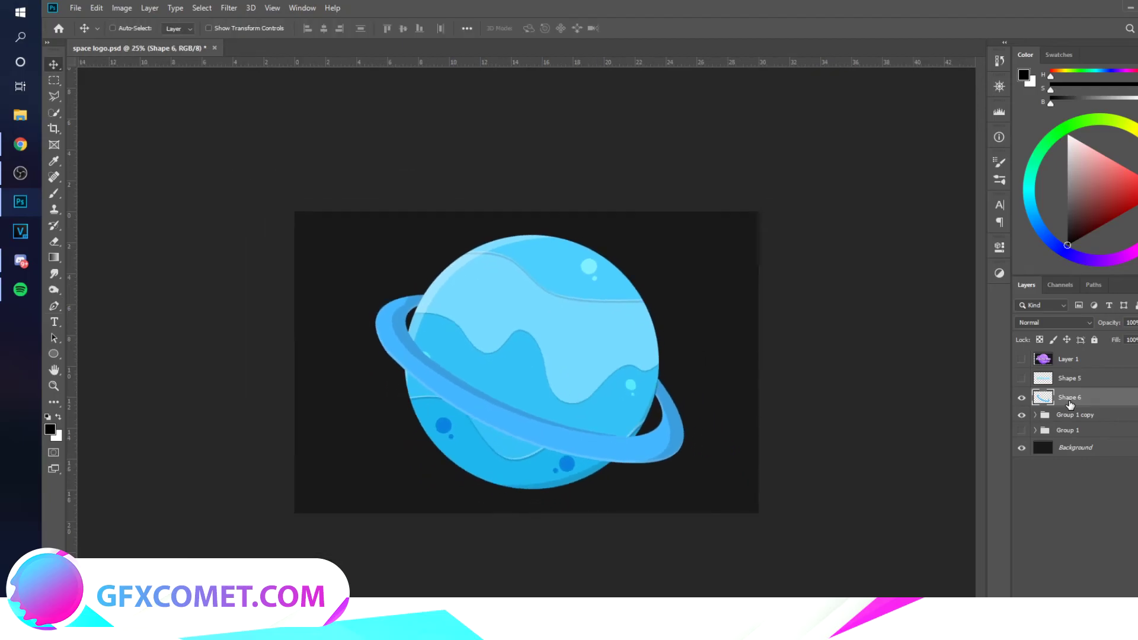
- Show the SPACE SIM lettering, hide the background, and shift the lettering slightly down over the planet
click(1082, 381)
click(1019, 449)
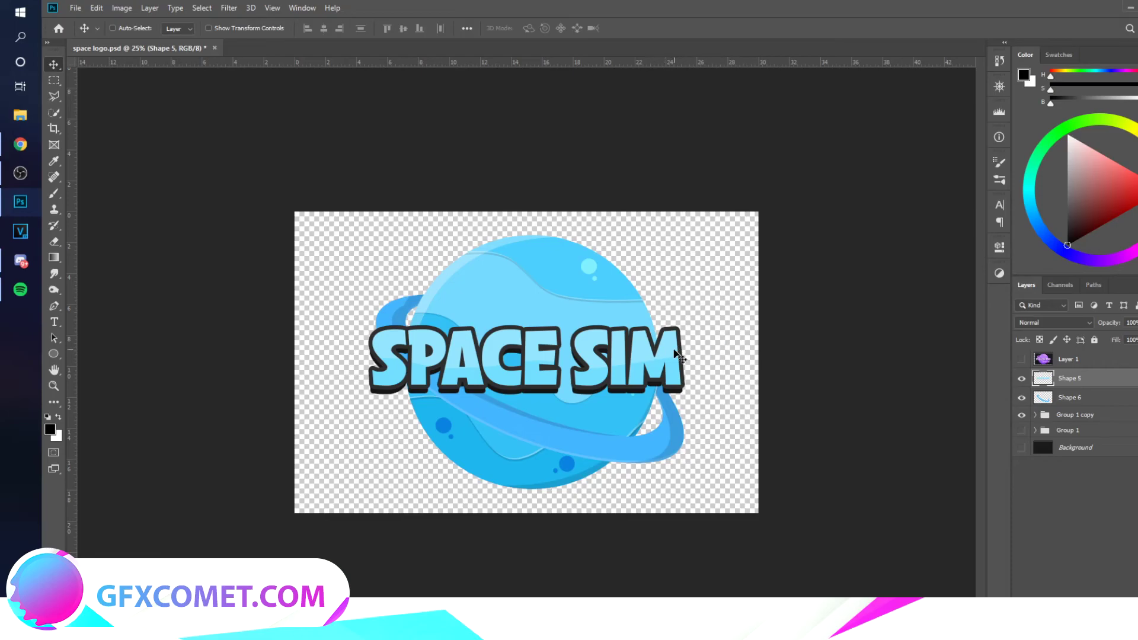
drag(674, 350, 675, 356)
- Group the ring with the planet, duplicate the group, hide the original and merge the copy into one layer
click(1090, 411)
shift+click(1089, 399)
key(ctrl+g)
key(ctrl+j)
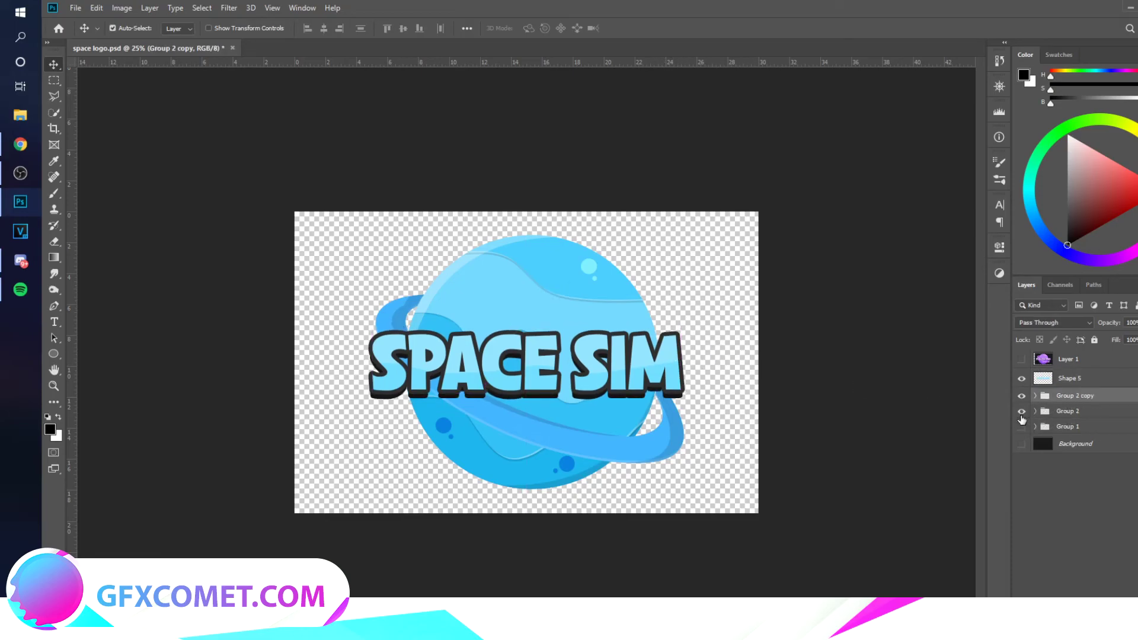
click(1021, 413)
key(ctrl+e)
mouse_move(678, 359)
mouse_down()
mouse_move(669, 403)
mouse_move(663, 360)
mouse_up()
key(ctrl+z)
- Add a dark outside stroke around the merged planet and ring, matching the lettering's thick outline
double_click(1109, 397)
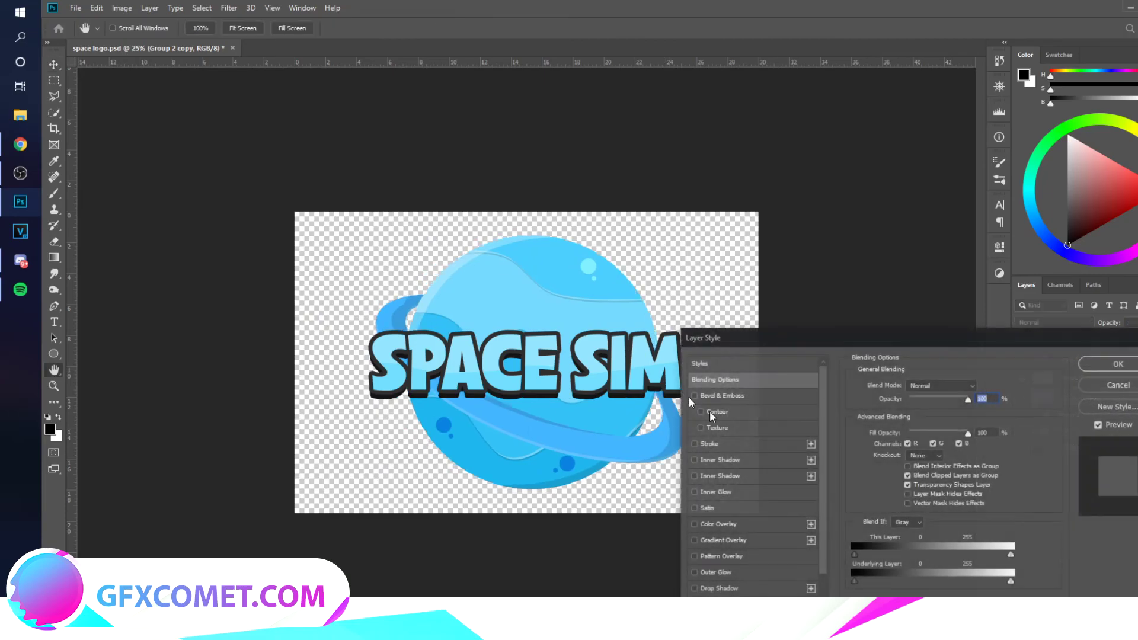
click(716, 443)
drag(911, 389, 911, 382)
click(1119, 365)
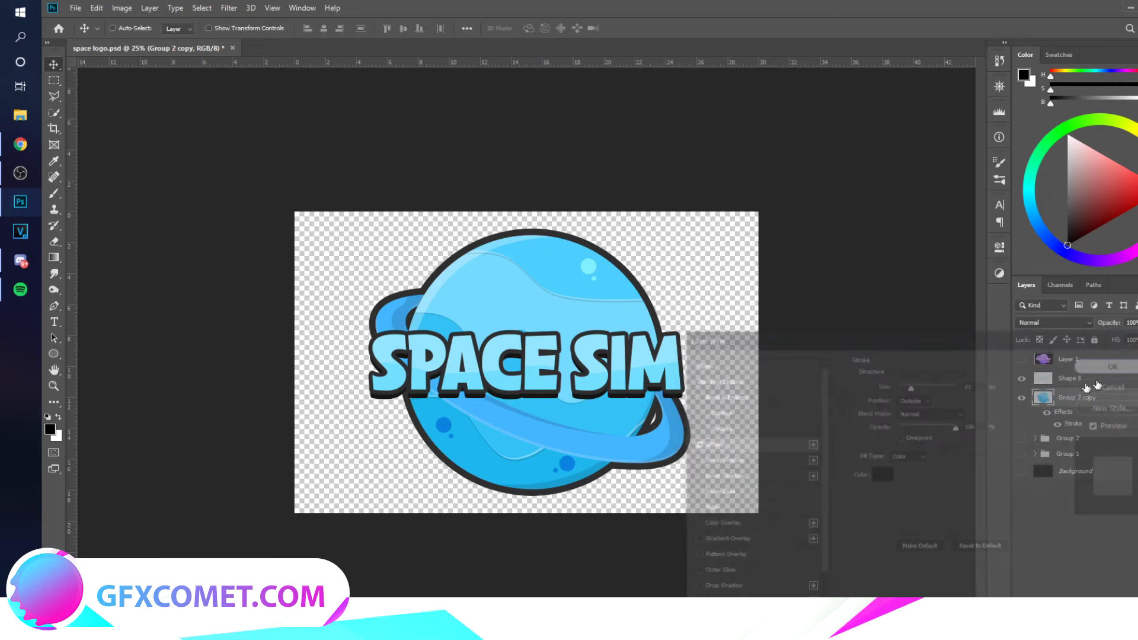
- Merge a grouped copy of the lettering and planet above the reference layer, hide the source group and show the dark background
click(1072, 380)
key(ctrl+e)
drag(1073, 380, 1075, 354)
click(1022, 448)
click(1058, 443)
click(1085, 358)
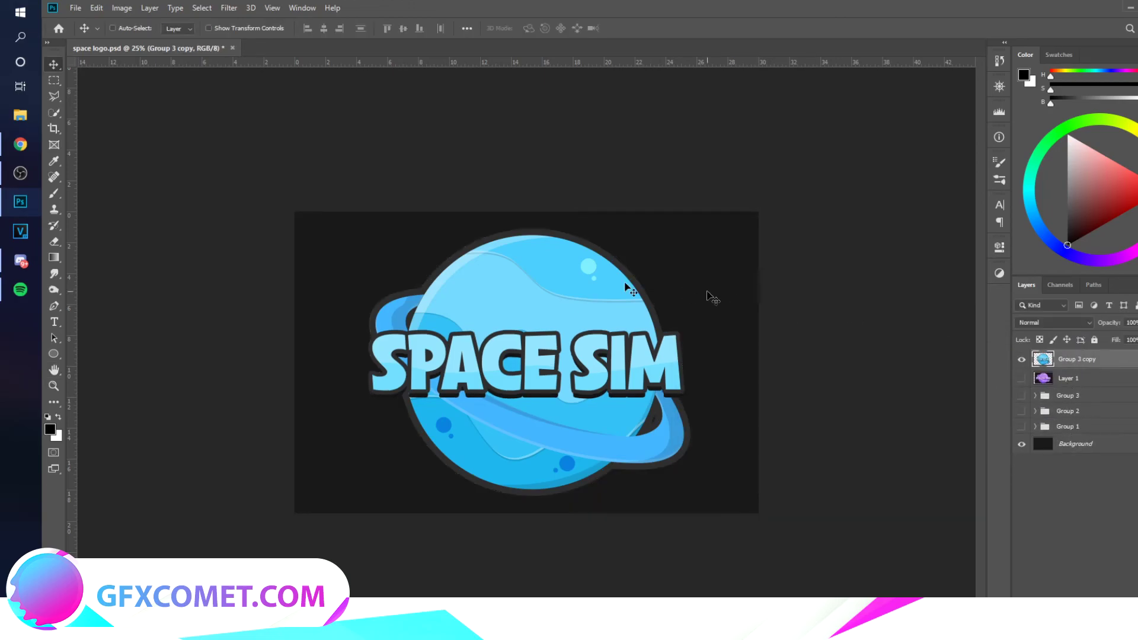
- Scale the merged logo down slightly about its centre
key(ctrl+t)
drag(700, 230, 688, 232)
key(Return)
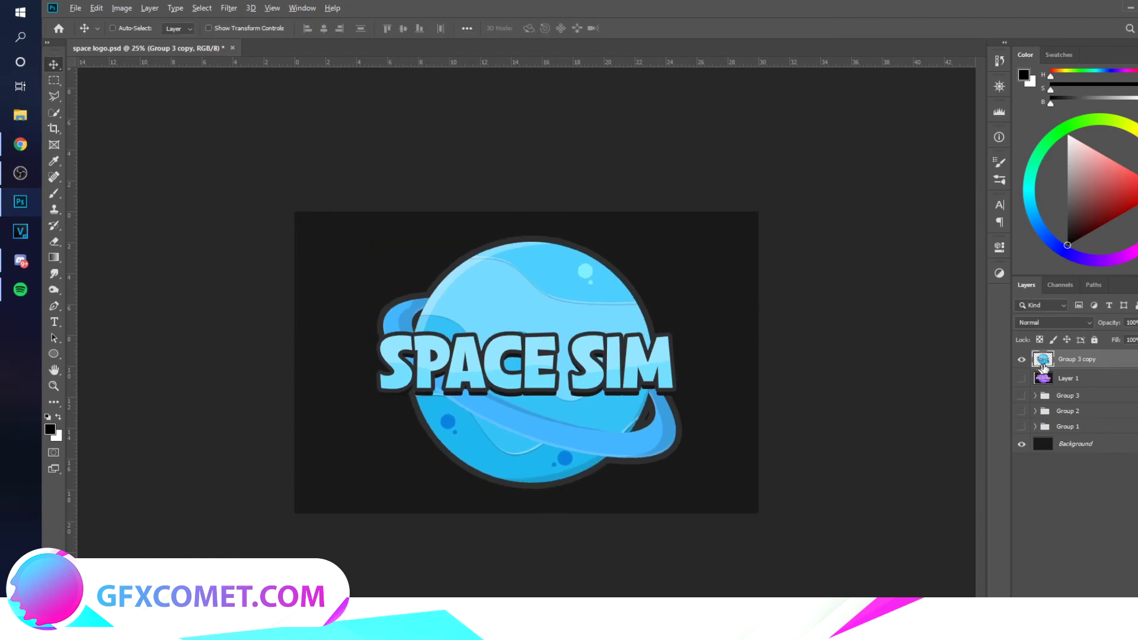
- Place two copies of the logo behind the original at 5% opacity, cropped by the canvas's upper-left and lower-right corners
drag(1043, 360, 1049, 380)
drag(579, 361, 449, 255)
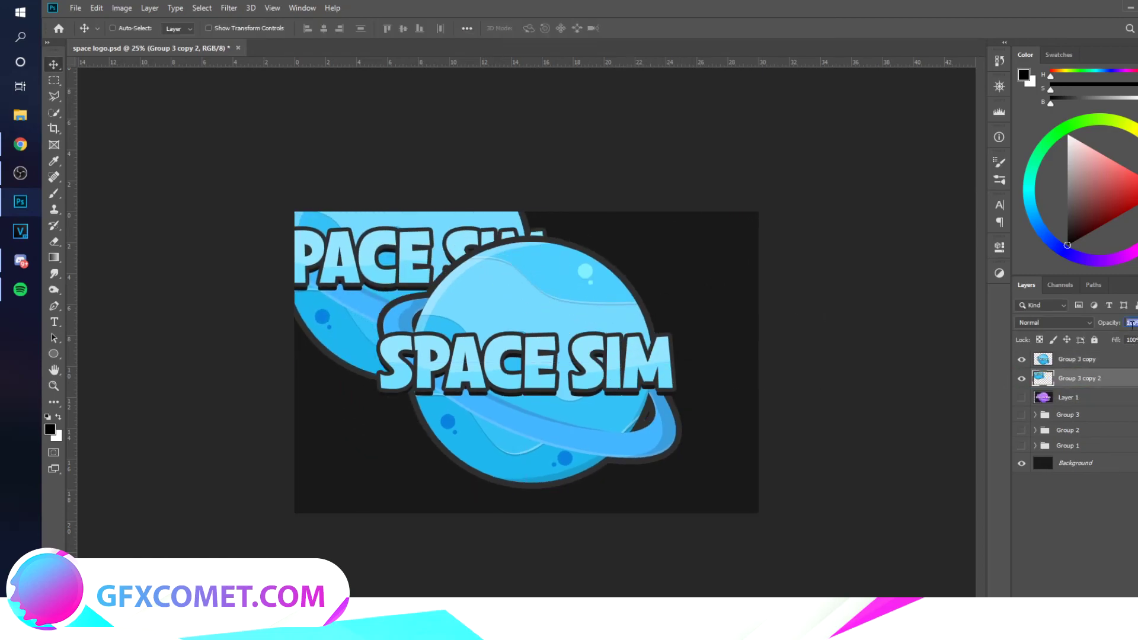
text(5)
key(Return)
drag(568, 368, 540, 368)
alt+drag(468, 306, 792, 524)
- Add an outer glow to the main logo with 35% opacity, an increased size and planet blue, RGB 77, 207, 255
click(1072, 360)
click(1091, 378)
click(1127, 362)
key(space)
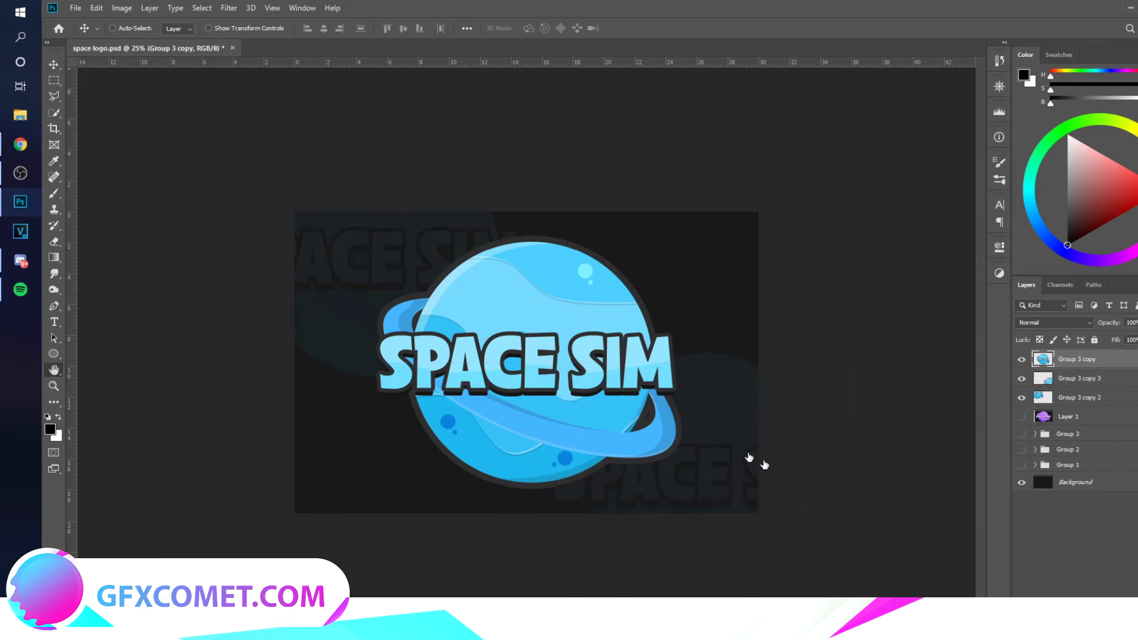
click(729, 574)
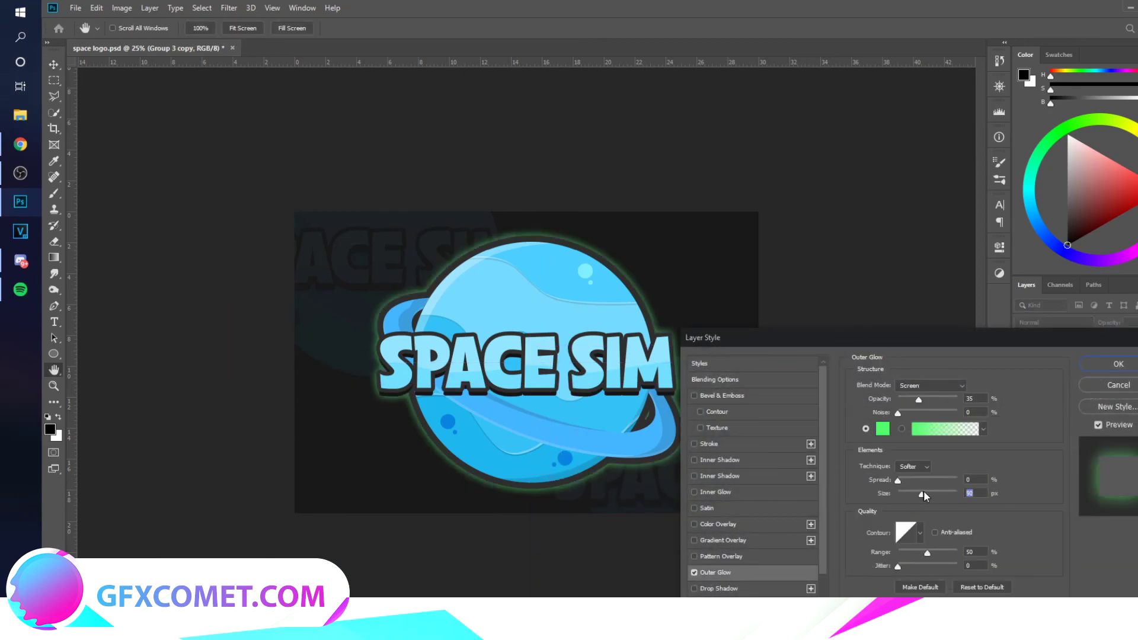
drag(923, 492, 938, 493)
click(882, 429)
click(580, 291)
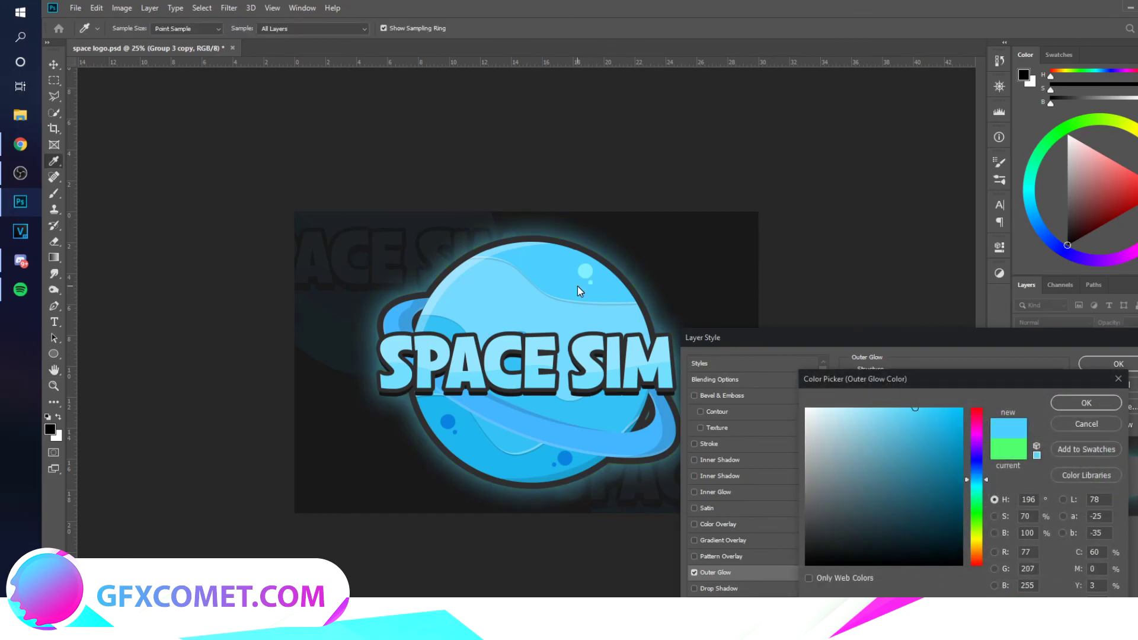
click(1091, 402)
key(Return)
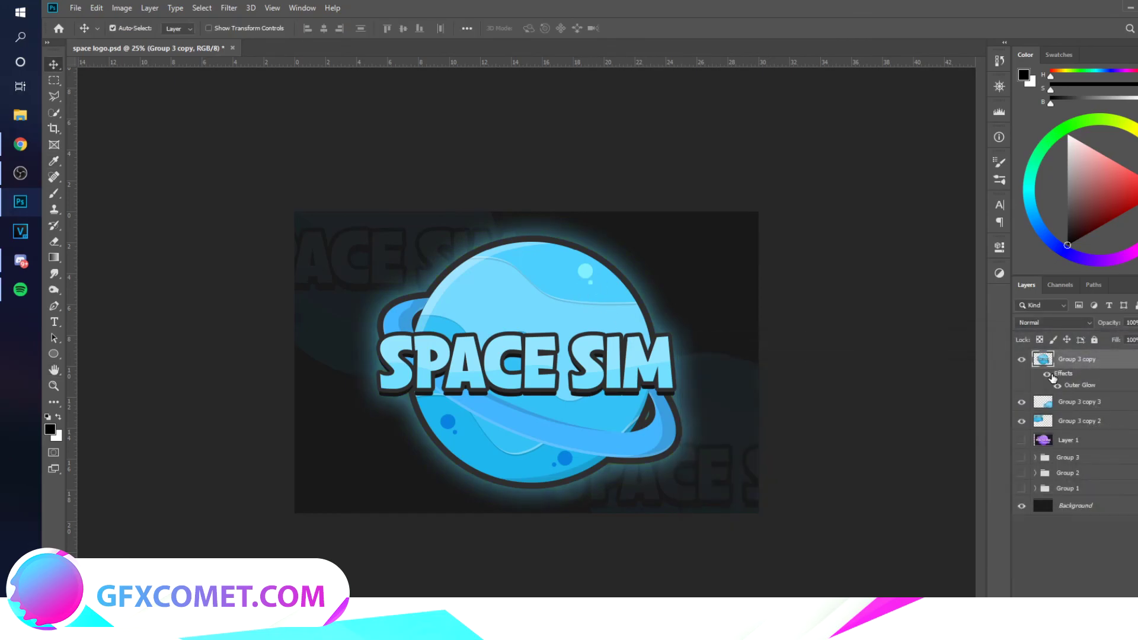
- Bring the PLAYASTRO reference to the front to compare it with the finished SPACE SIM logo, and hide it again
key(ctrl+plus)
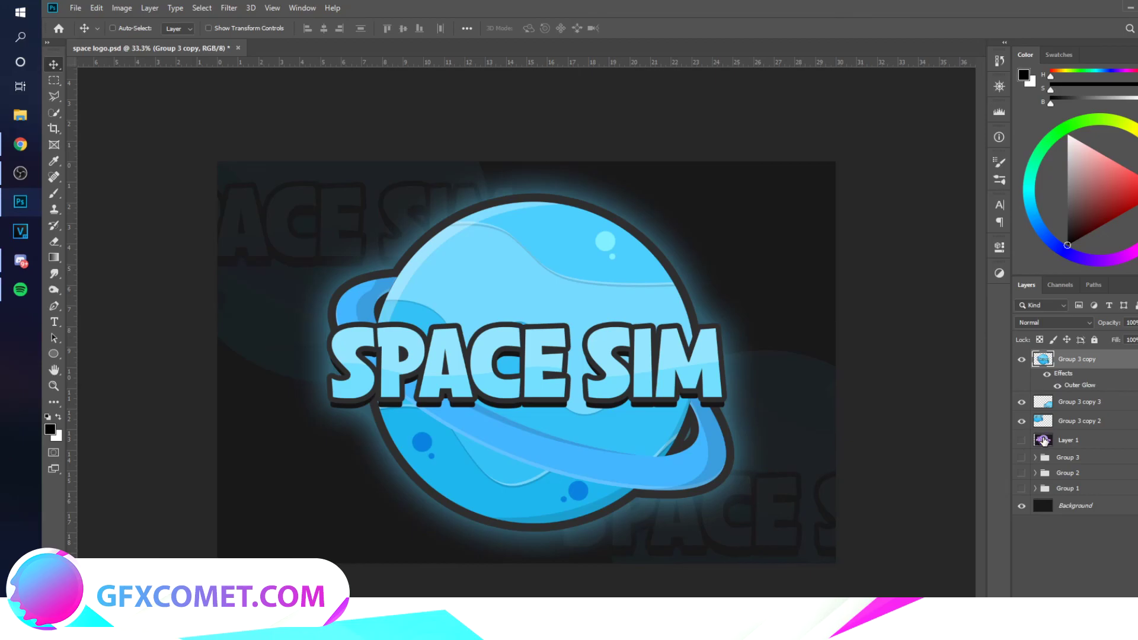
click(1022, 440)
drag(1064, 441, 1041, 367)
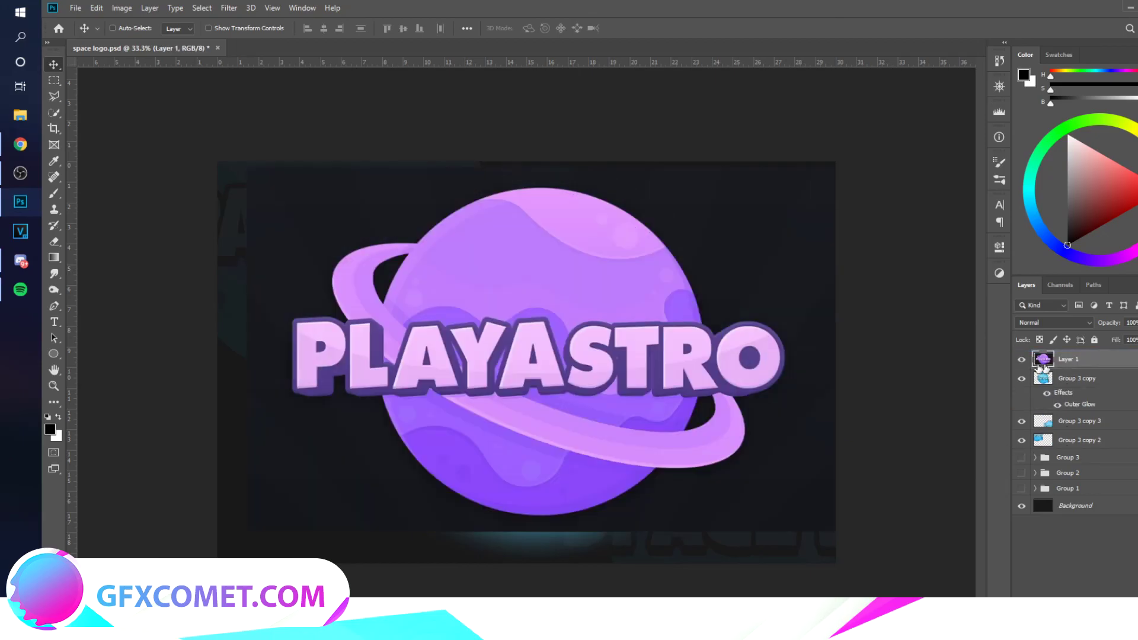
click(1024, 360)
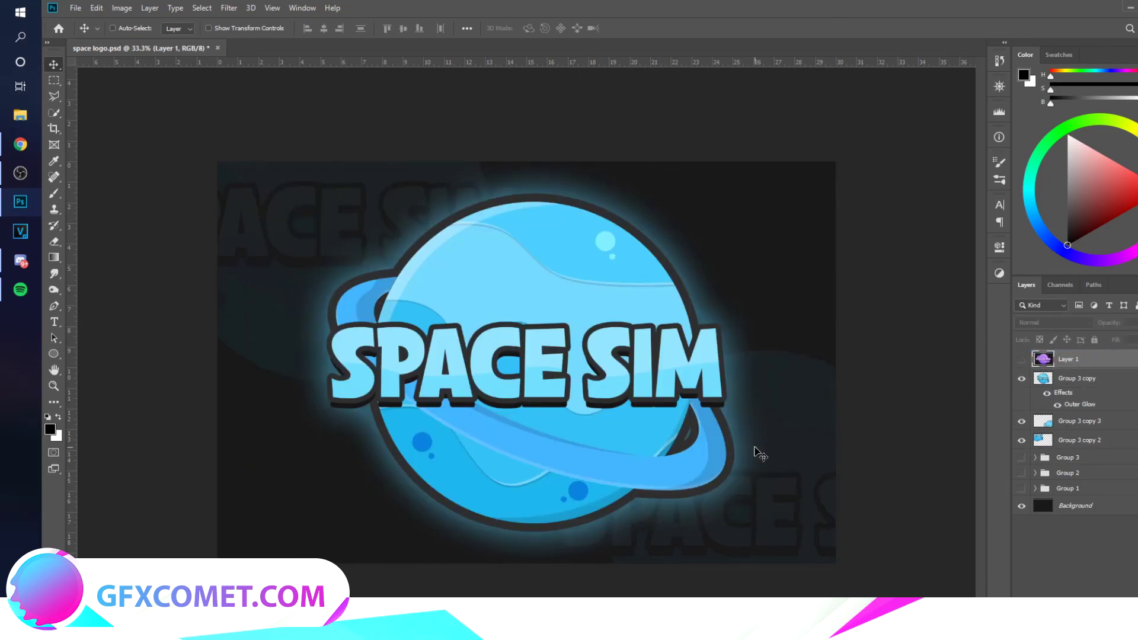